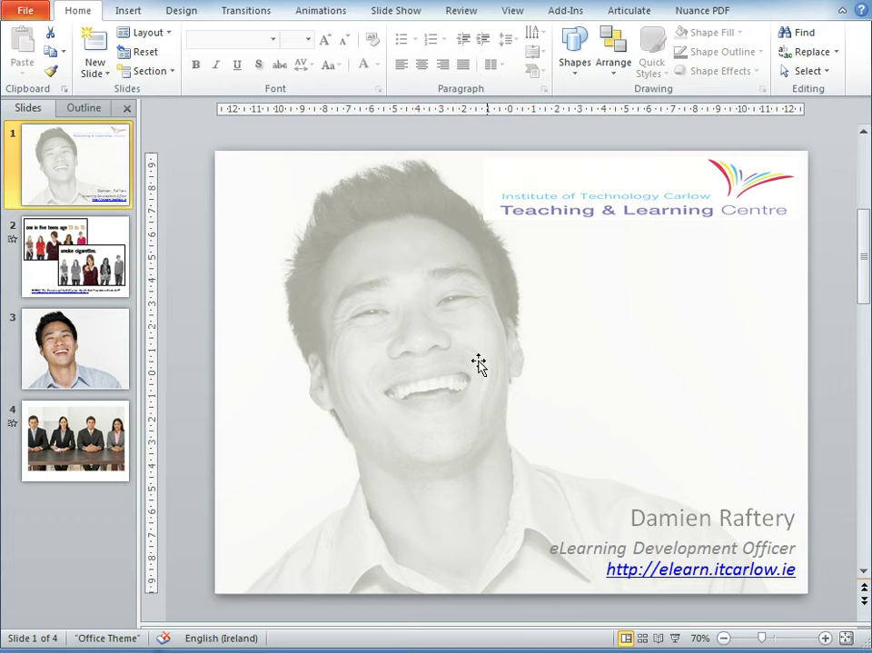
- Open slide 2, which has the two teen smoking-statistic photos
left_click(113, 234)
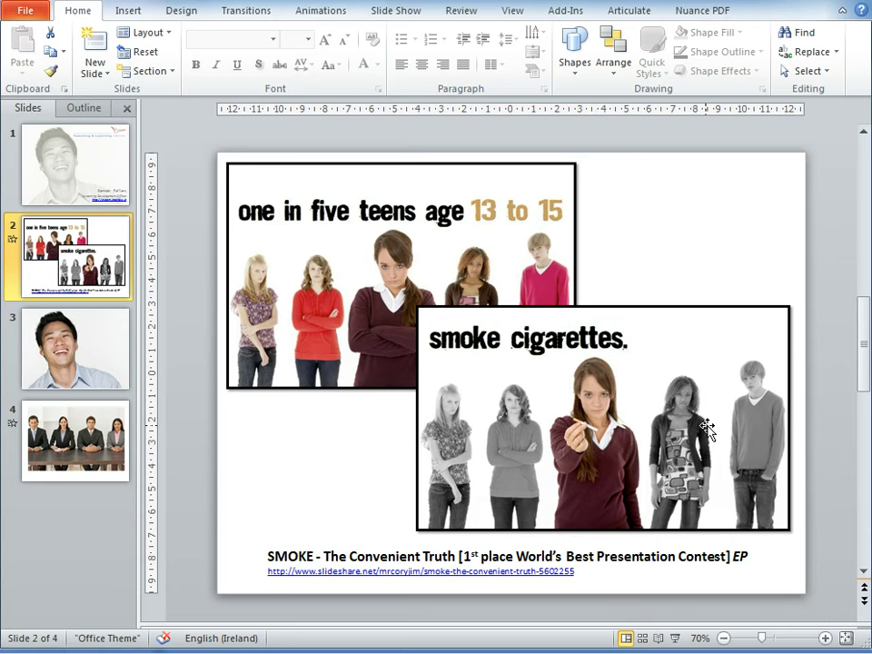
- On slide 3, copy the laughing man's photo
left_click(111, 356)
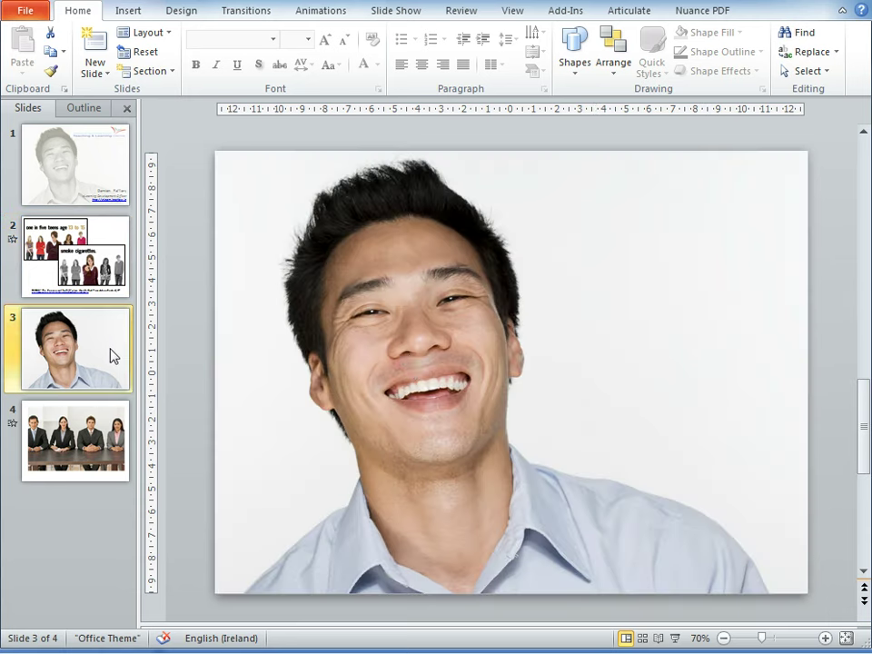
left_click(409, 366)
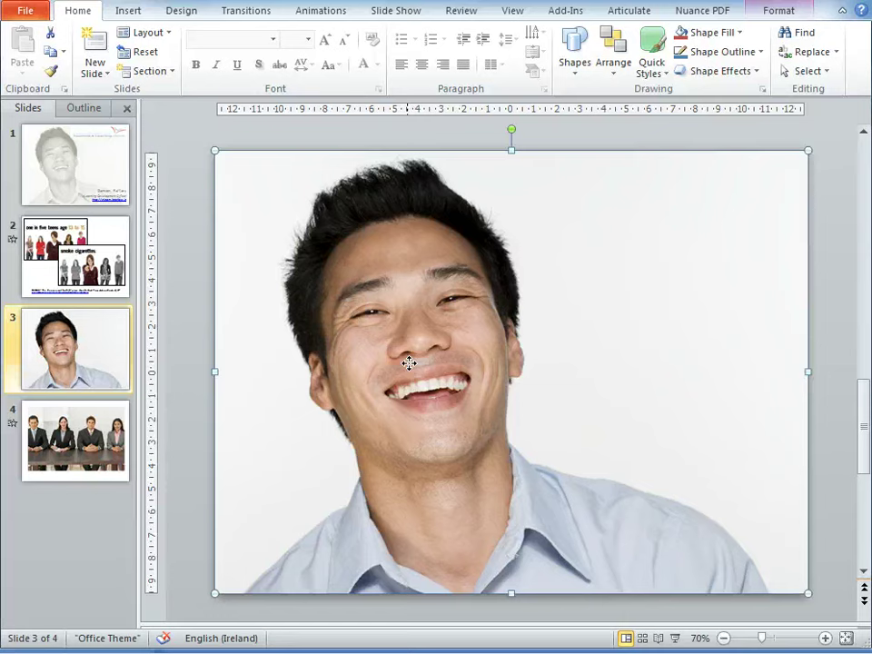
right_click(410, 367)
left_click(379, 395)
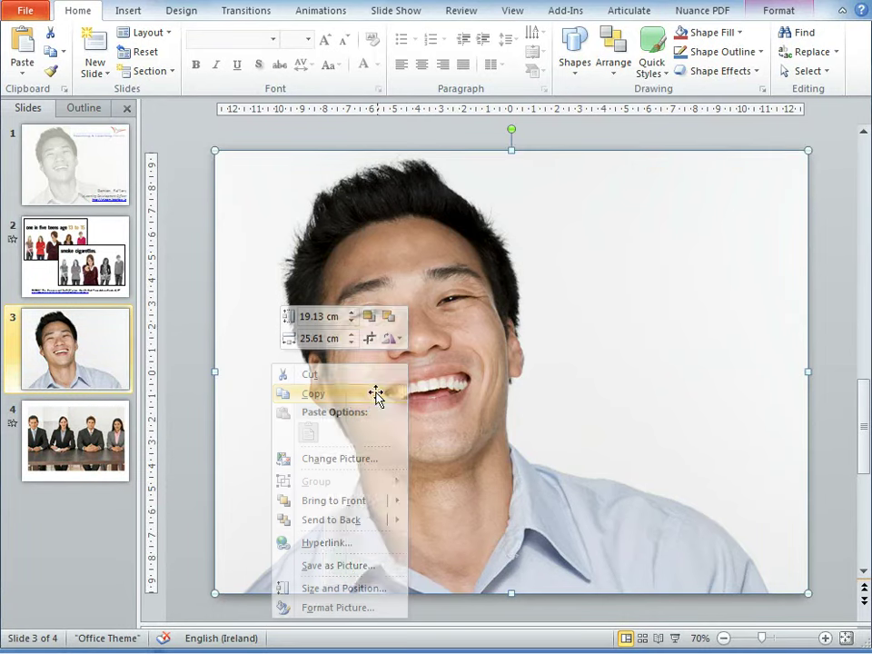
- Paste the duplicate and nudge it exactly over the original photo
right_click(460, 332)
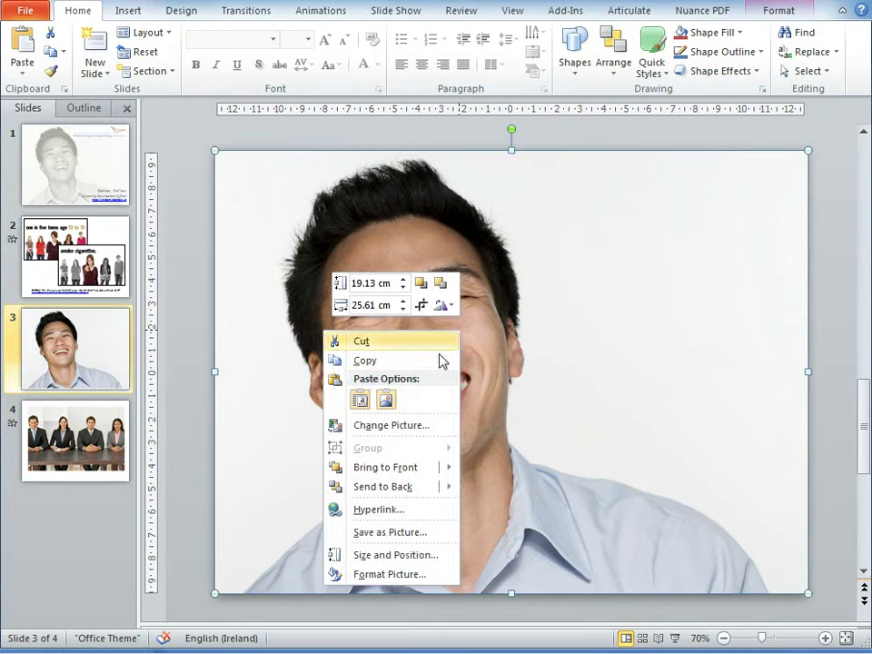
left_click(361, 400)
left_click_drag(443, 387, 443, 372)
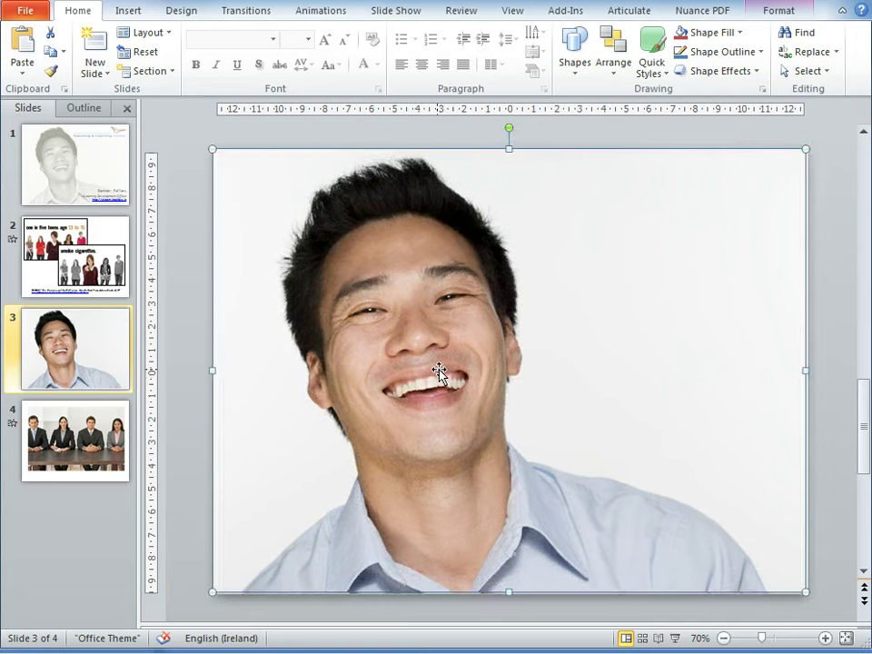
key("Right")
key("Down")
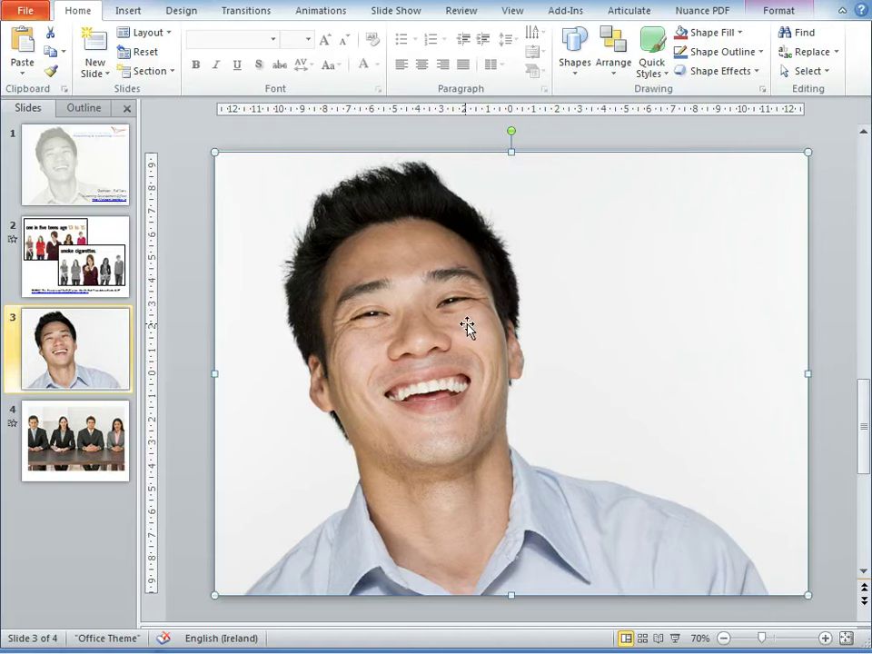
- Recolor the top copy of the laughing man's photo with the Washout preset
double_click(467, 327)
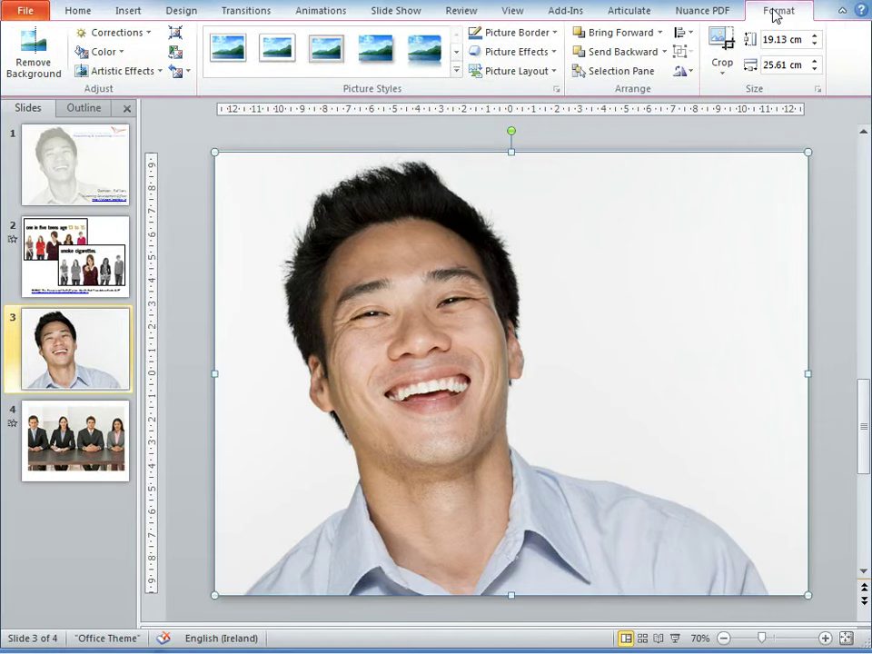
left_click(124, 54)
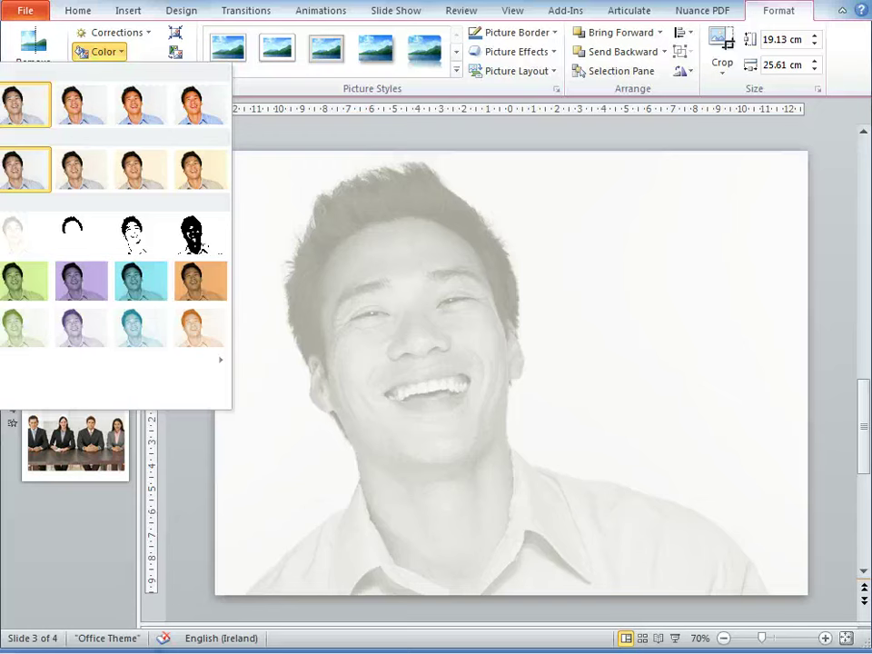
left_click(27, 238)
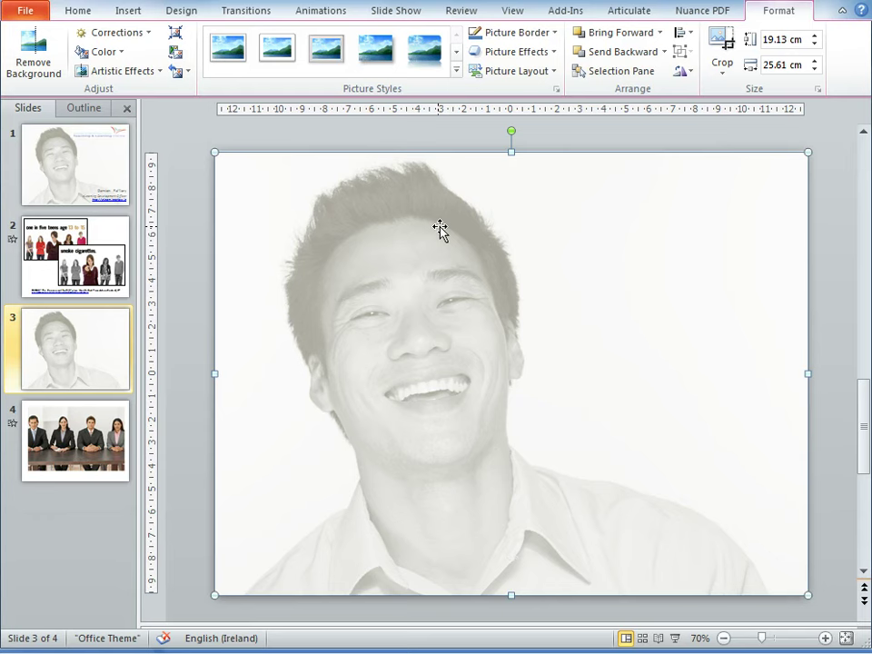
- Give the washed-out photo a Fade entrance animation and preview it
left_click(333, 13)
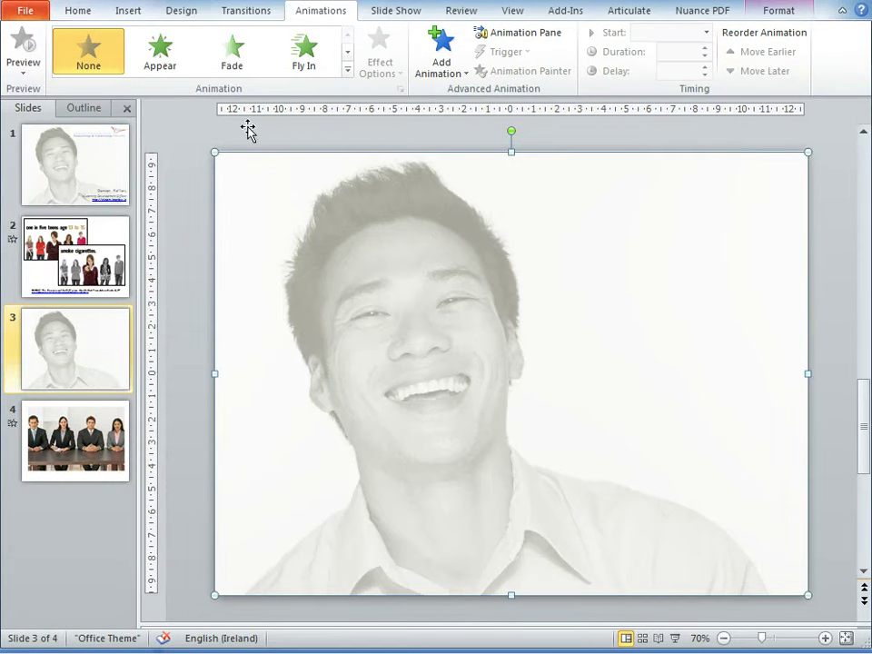
left_click(233, 47)
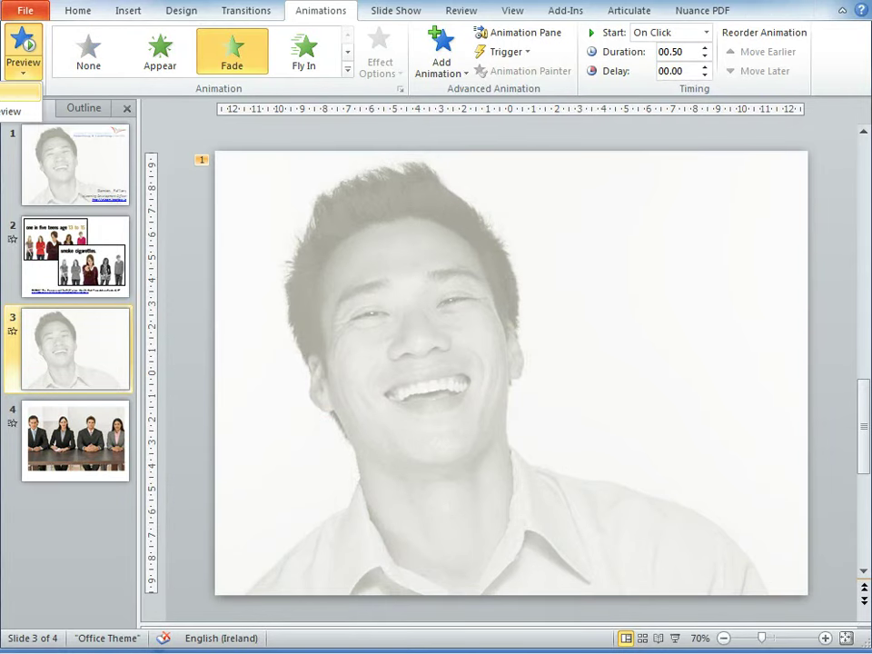
left_click(10, 86)
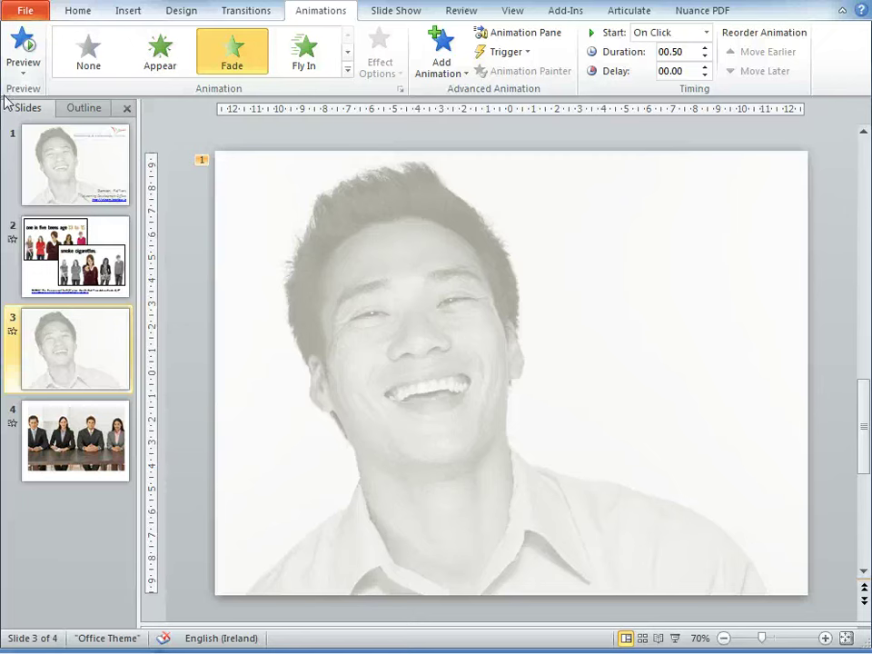
- Preview slide 4's group-photo animation twice, then select the colour group picture
left_click(94, 443)
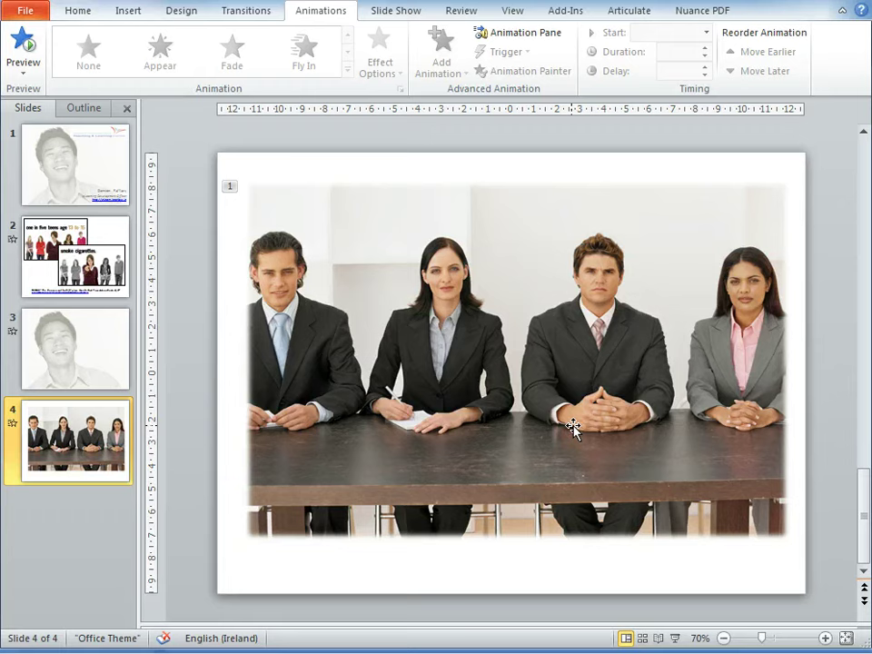
left_click(26, 80)
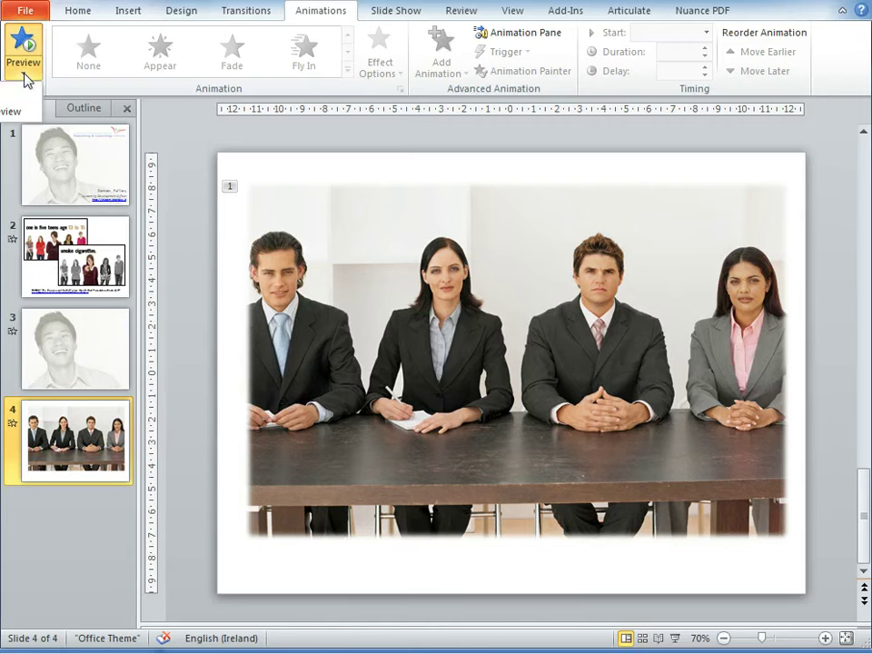
left_click(20, 77)
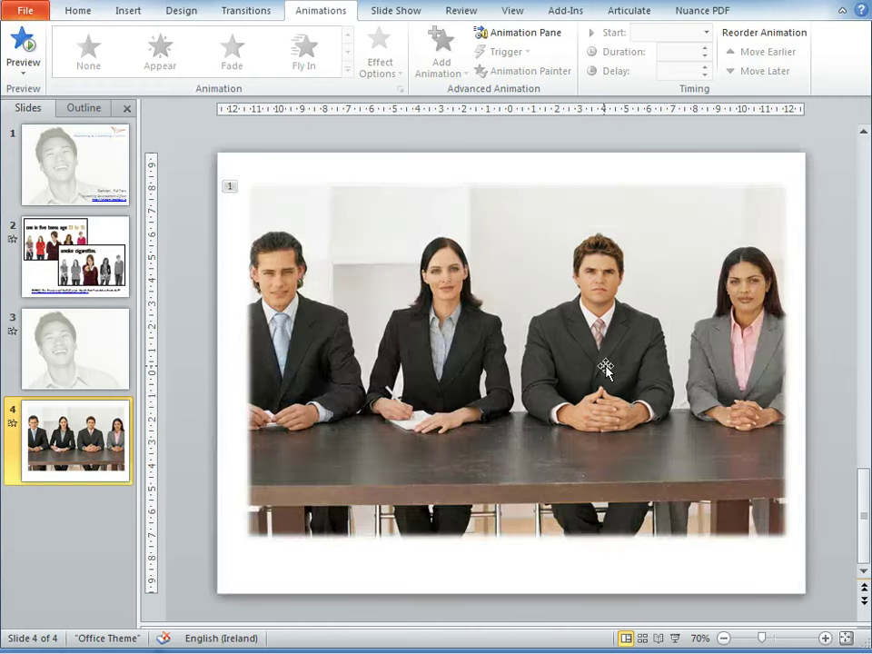
left_click(605, 368)
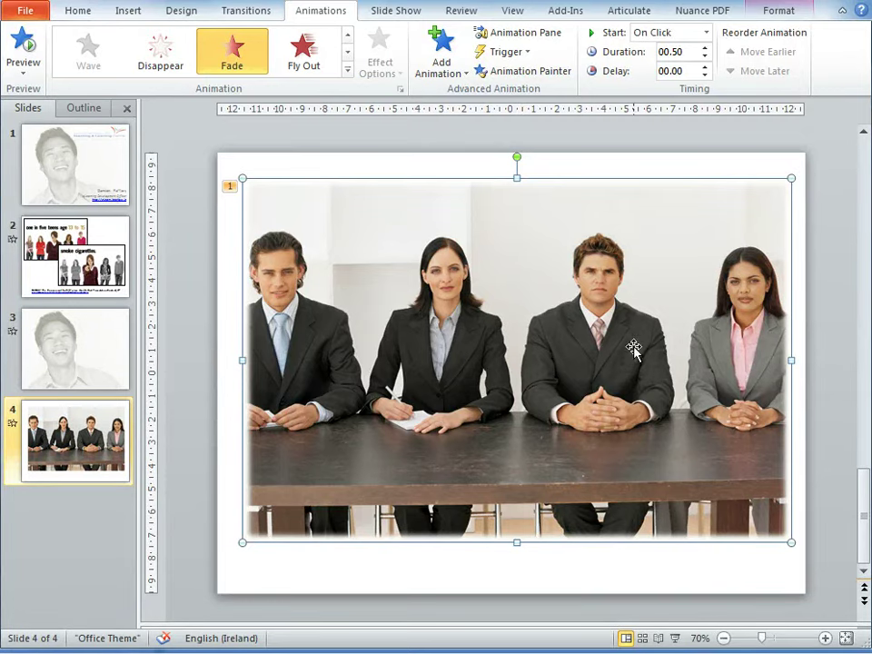
- Drag the colour group photo and cropped man aside to expose the faded copy beneath
left_click_drag(543, 253, 623, 416)
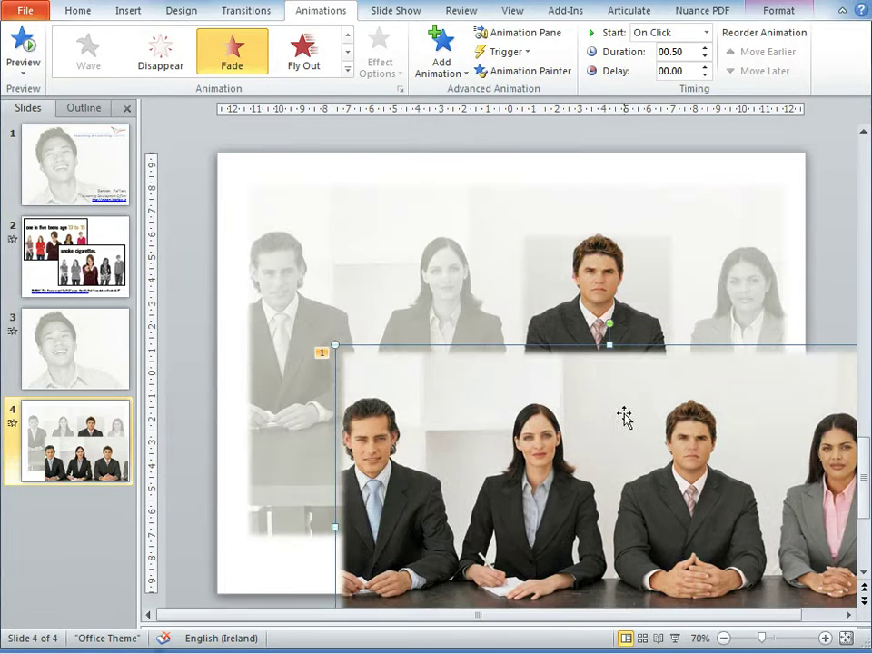
left_click(584, 295)
mouse_move(595, 281)
left_mouse_down()
mouse_move(532, 200)
mouse_move(548, 172)
left_mouse_up()
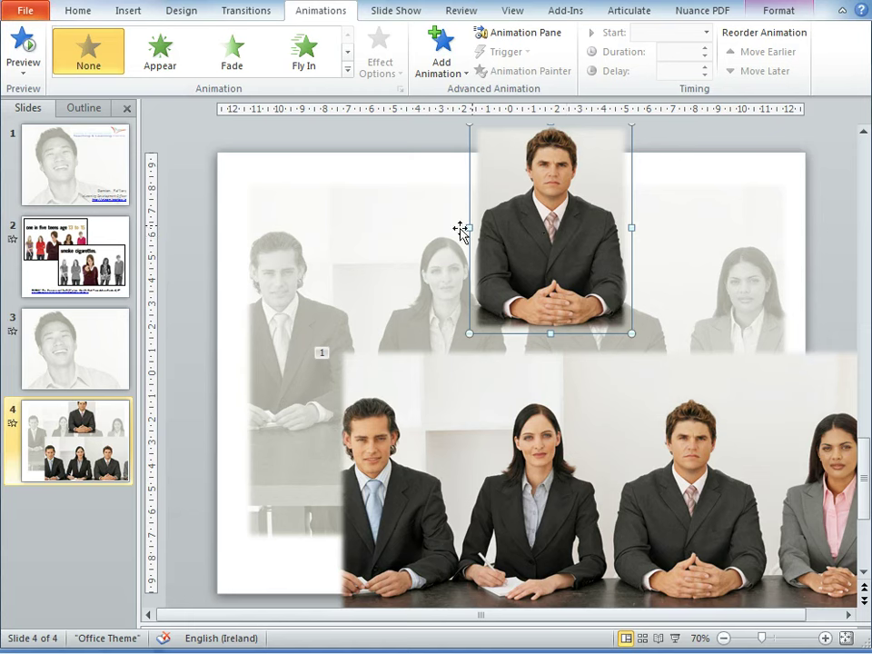
left_click(405, 283)
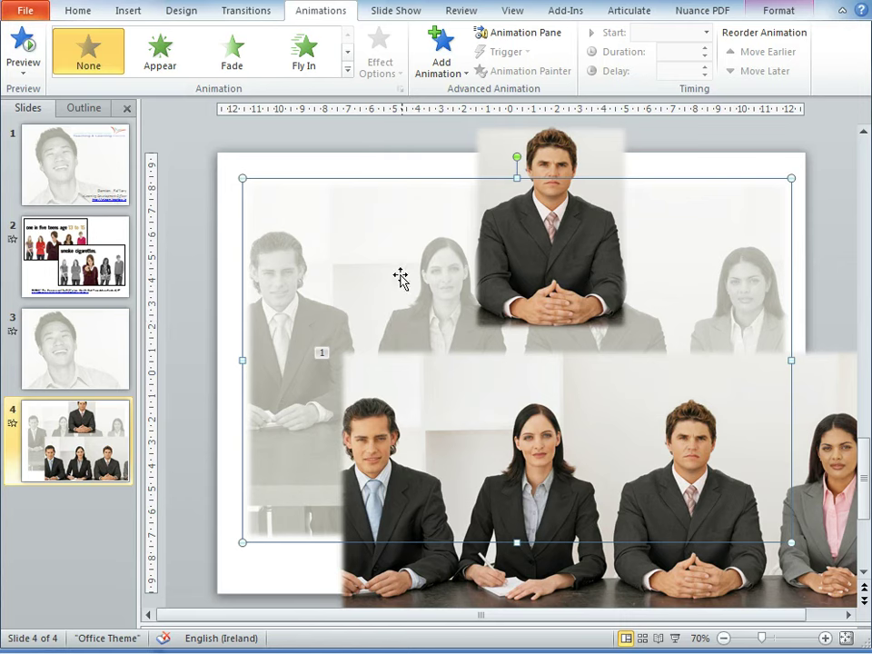
left_click(503, 401)
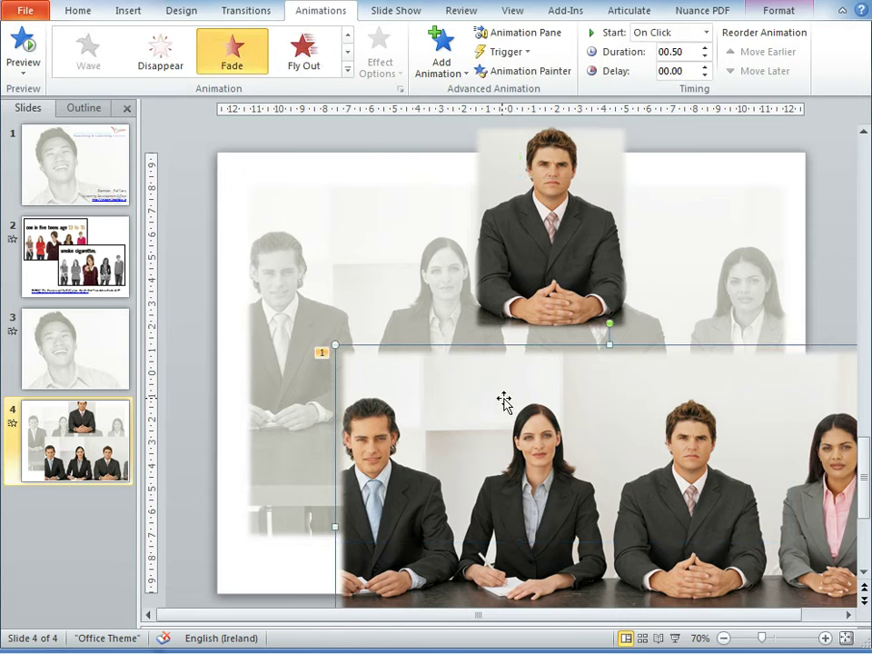
- Undo the trial delete and move so slide 4's layered pictures are restored
key("Delete")
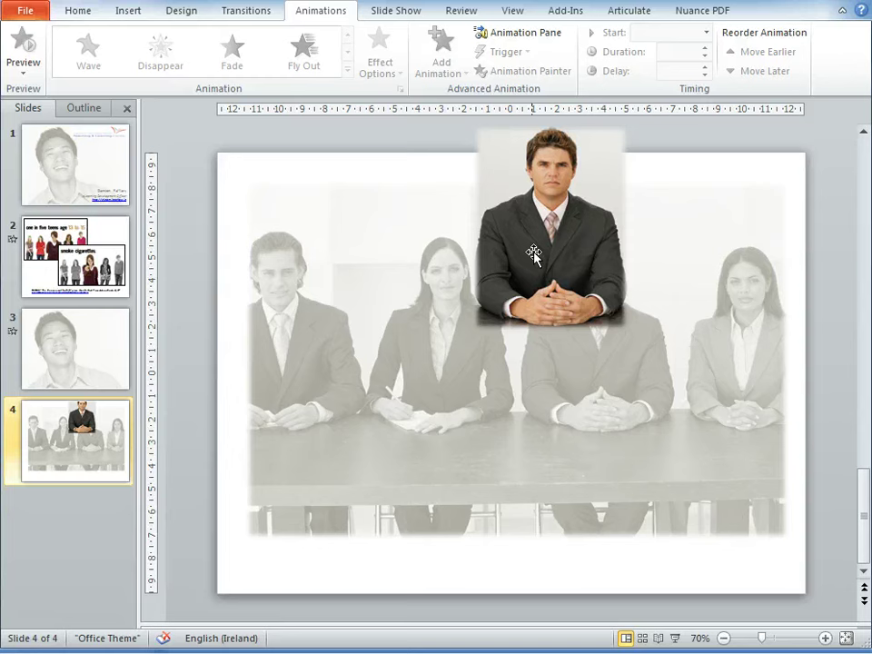
left_click_drag(531, 251, 582, 356)
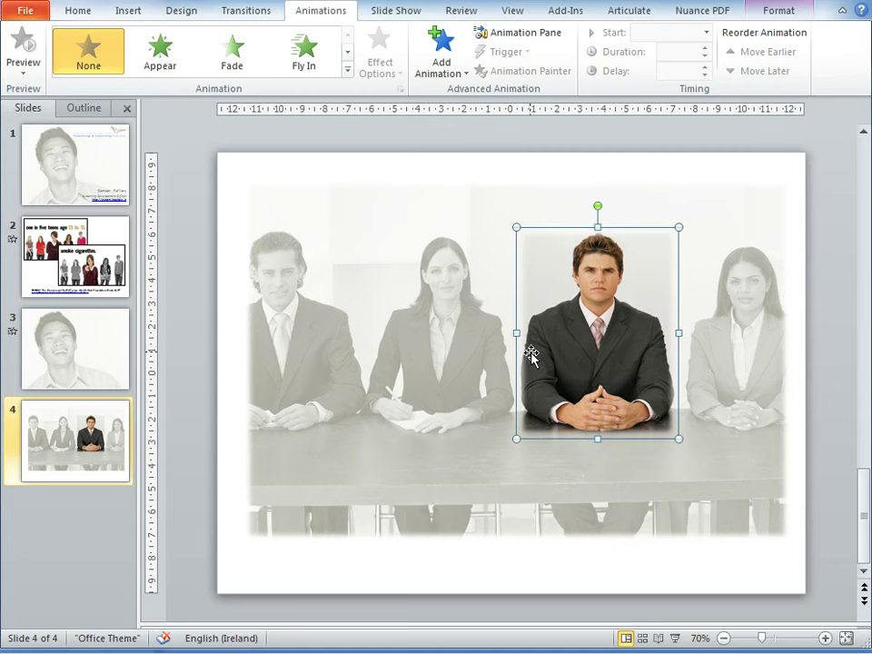
key("ctrl+z")
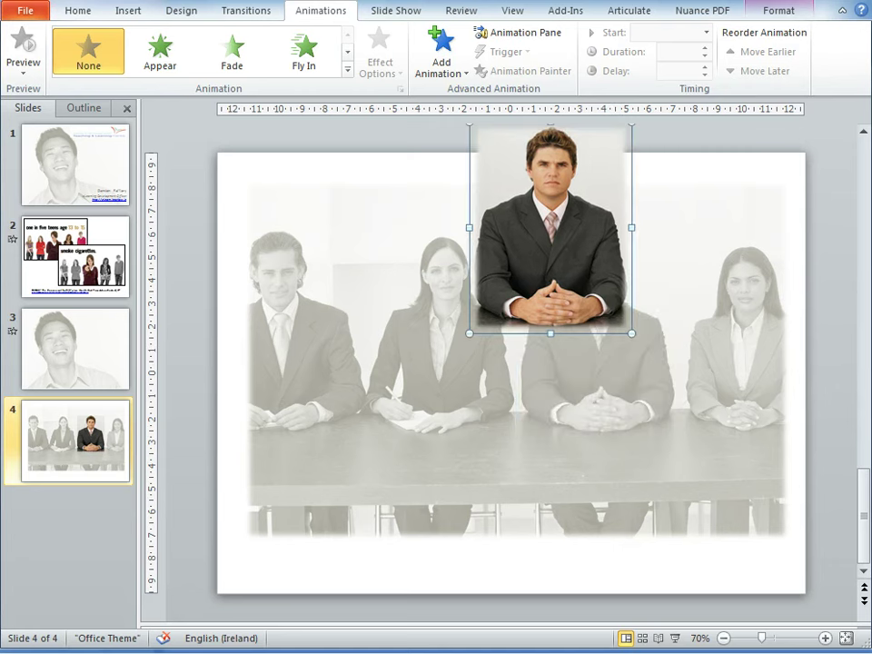
key("ctrl+z")
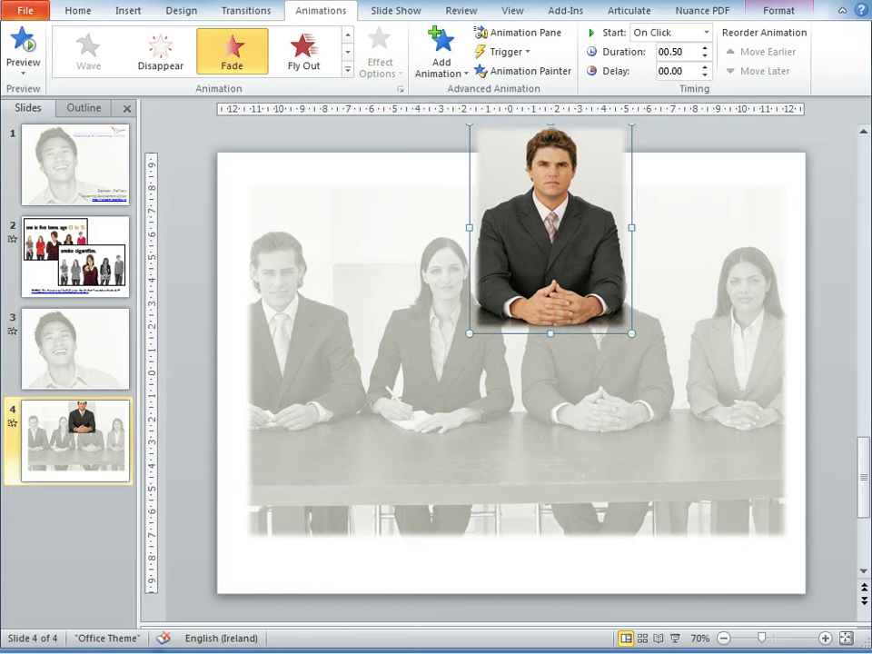
key("ctrl+z")
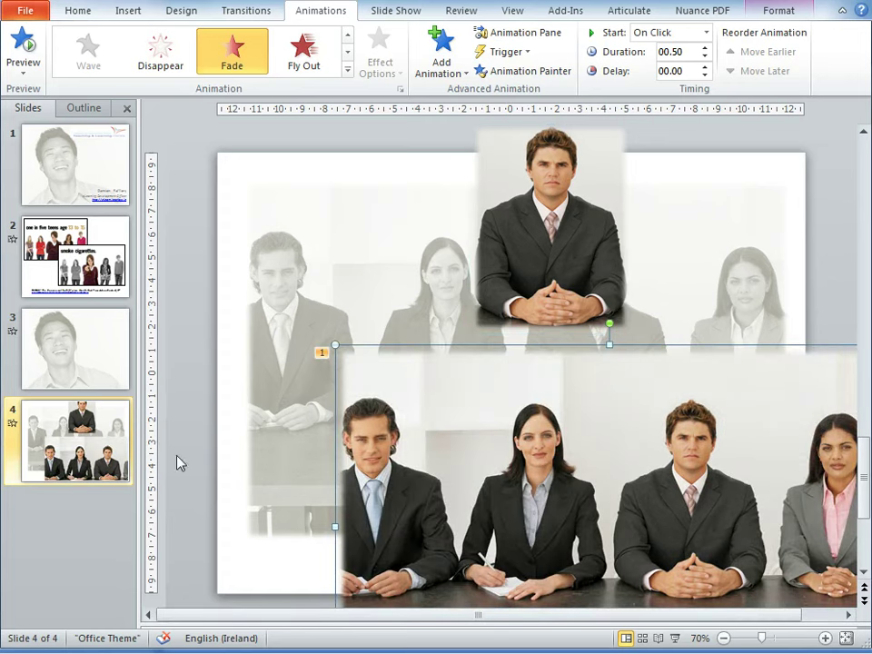
left_click(90, 492)
- Add slide 5 and paste the colour group photo, positioned to fill the slide
key("Return")
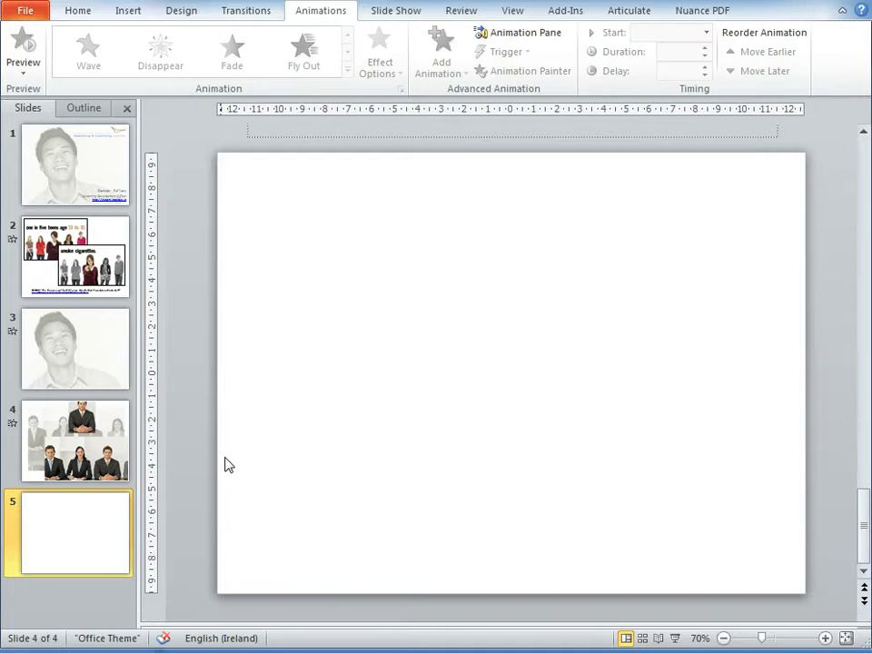
key("ctrl+v")
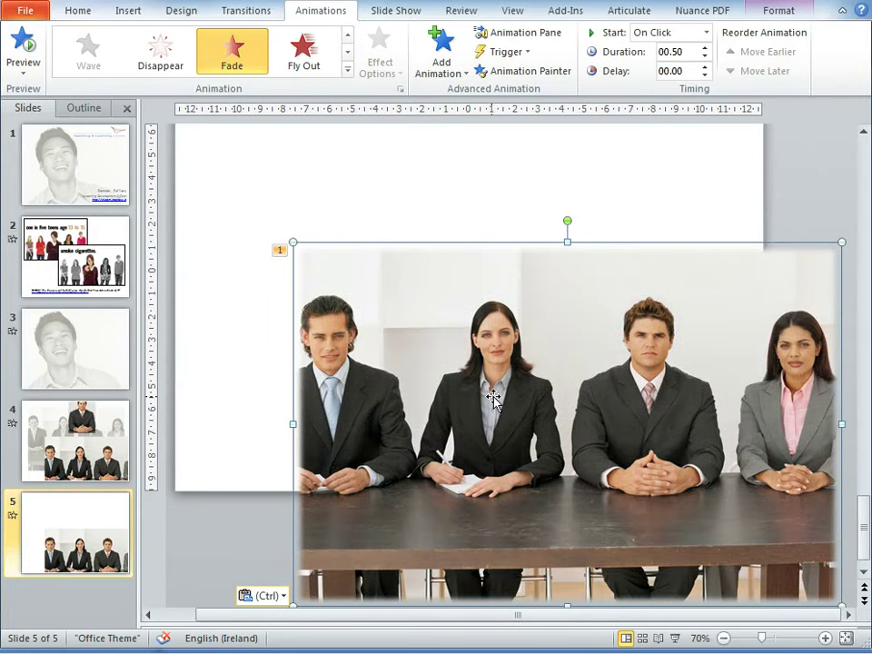
left_click_drag(368, 304, 254, 182)
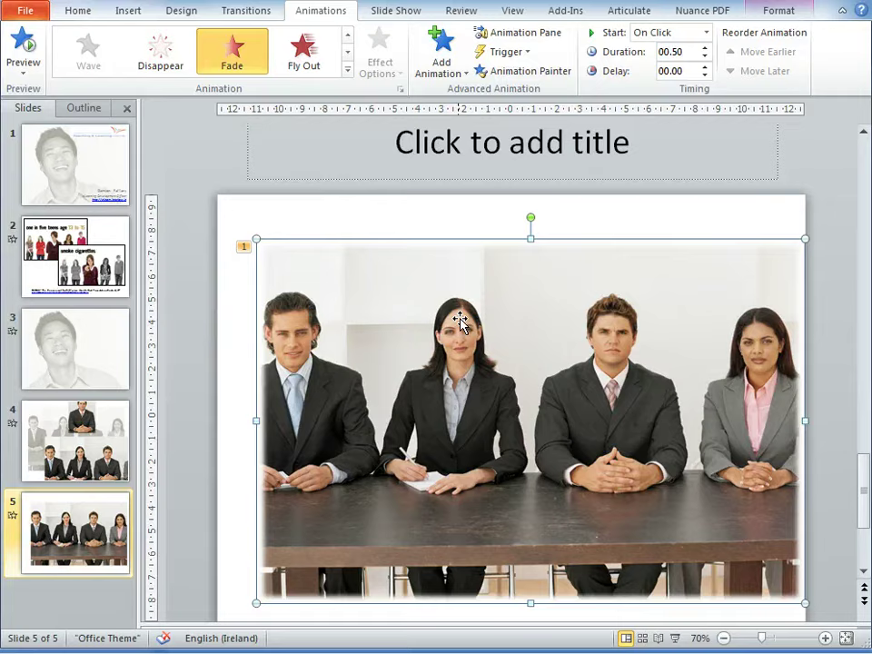
scroll(457, 313, "down", 1)
scroll(457, 314, "down", 1)
left_click_drag(459, 321, 438, 327)
- Paste a duplicate of the group photo and drag it over the original
right_click(437, 333)
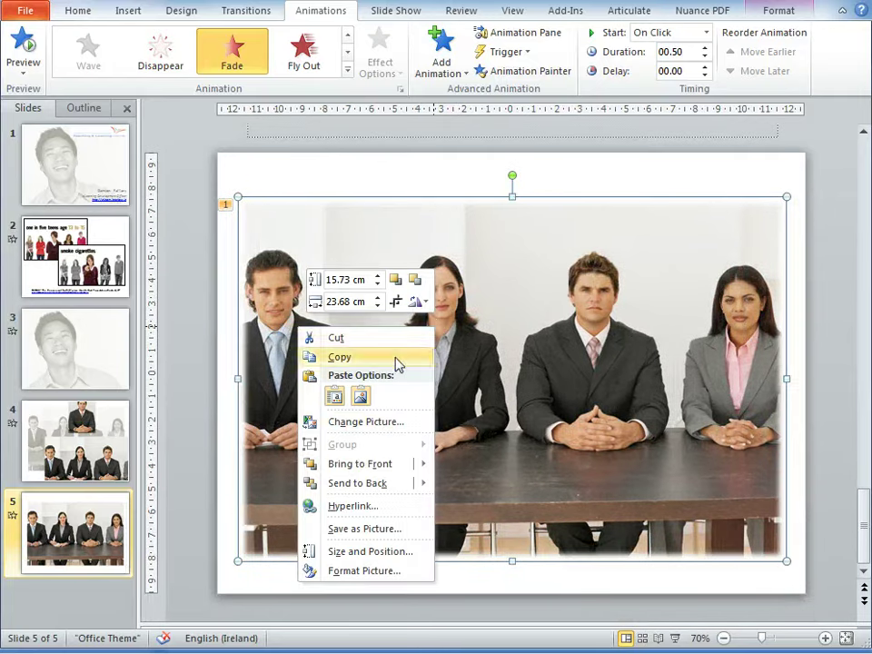
right_click(349, 359)
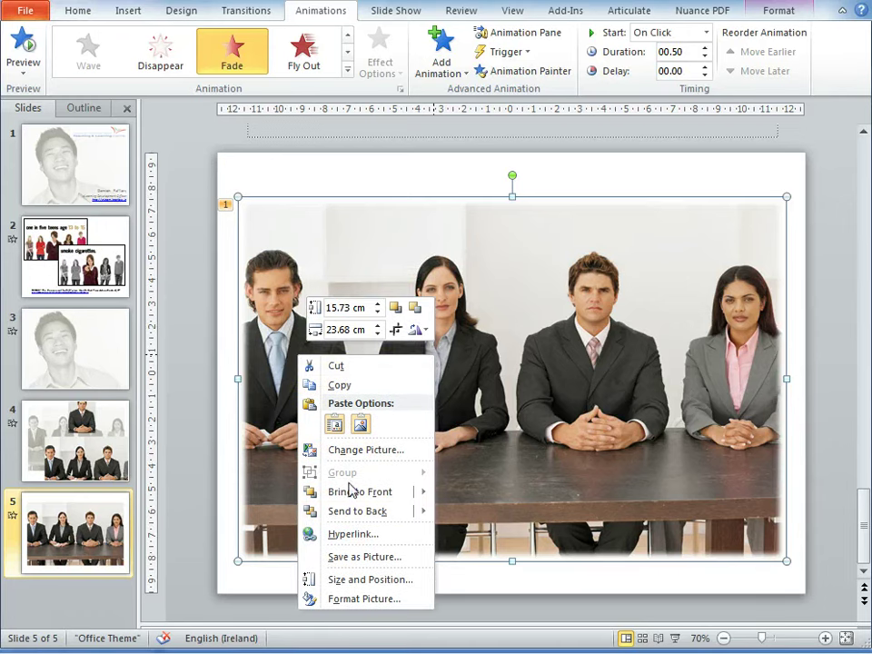
mouse_move(360, 463)
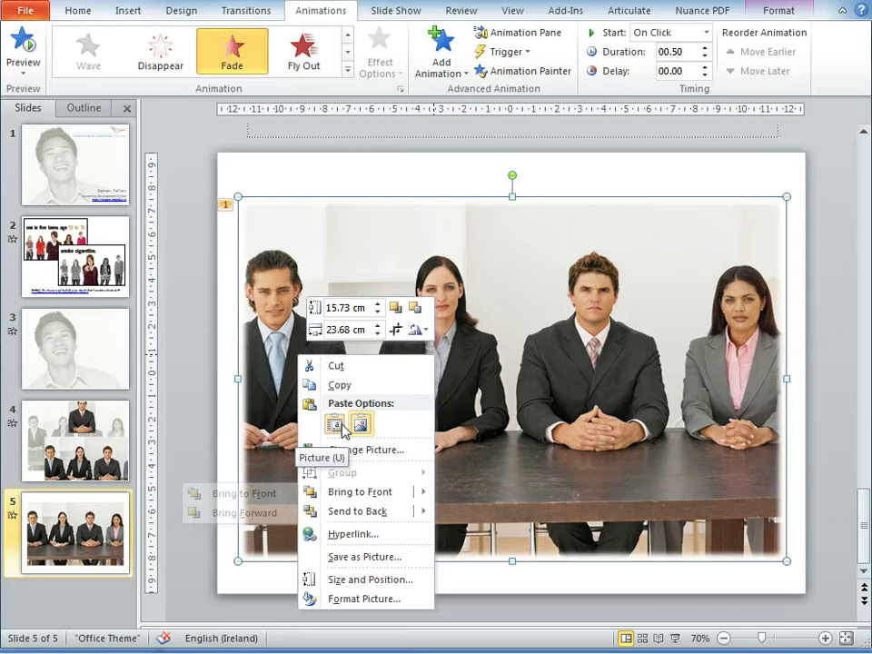
left_click(335, 424)
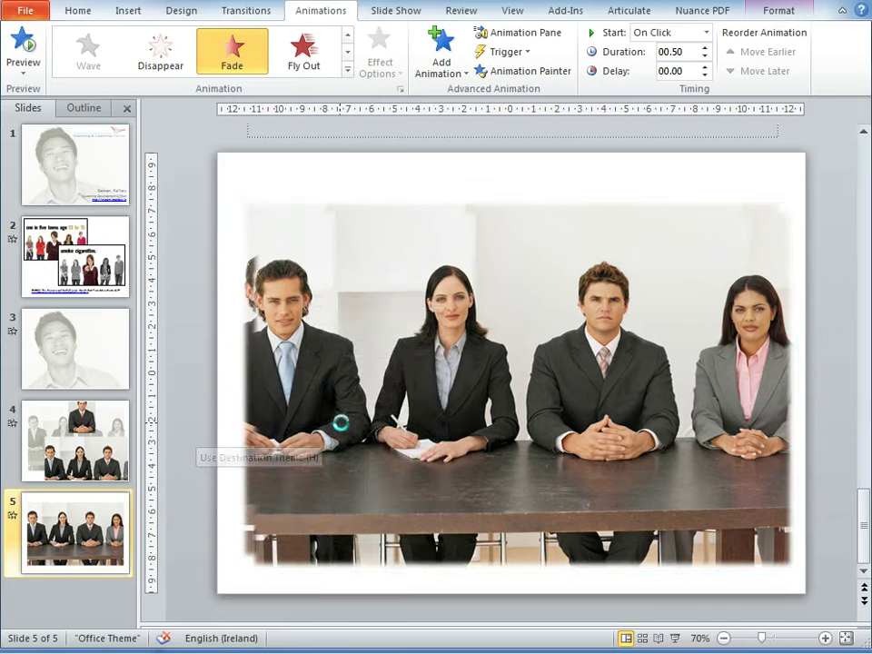
left_click_drag(453, 423, 444, 419)
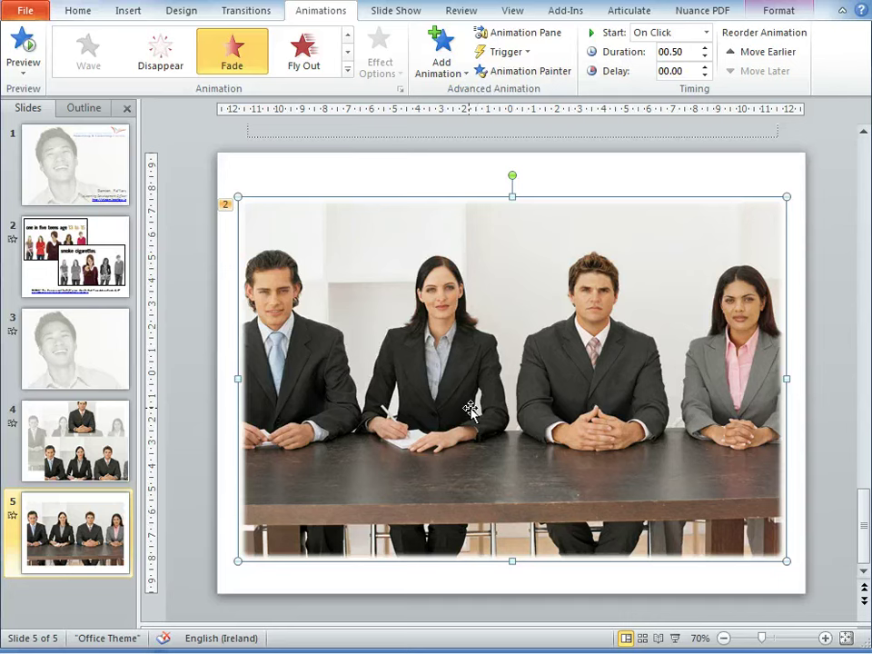
- Paste another copy and arrow-nudge it into exact alignment with the original
double_click(472, 359)
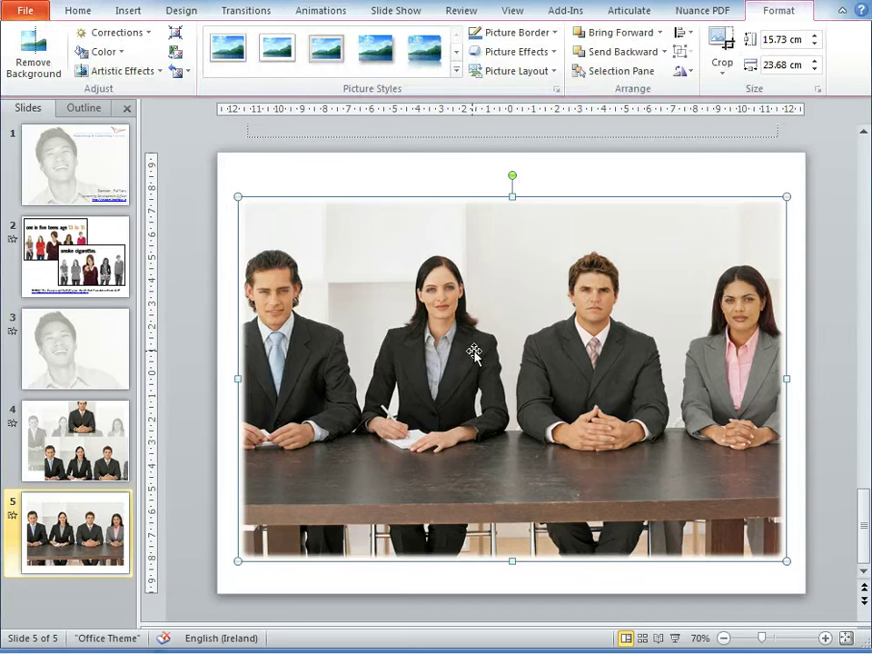
right_click(308, 276)
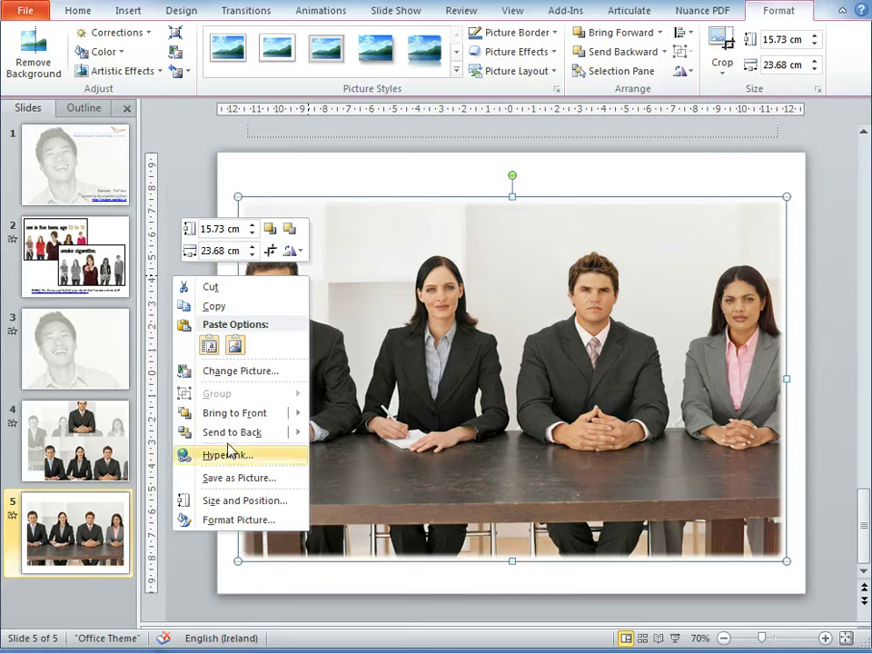
mouse_move(235, 412)
left_click(211, 354)
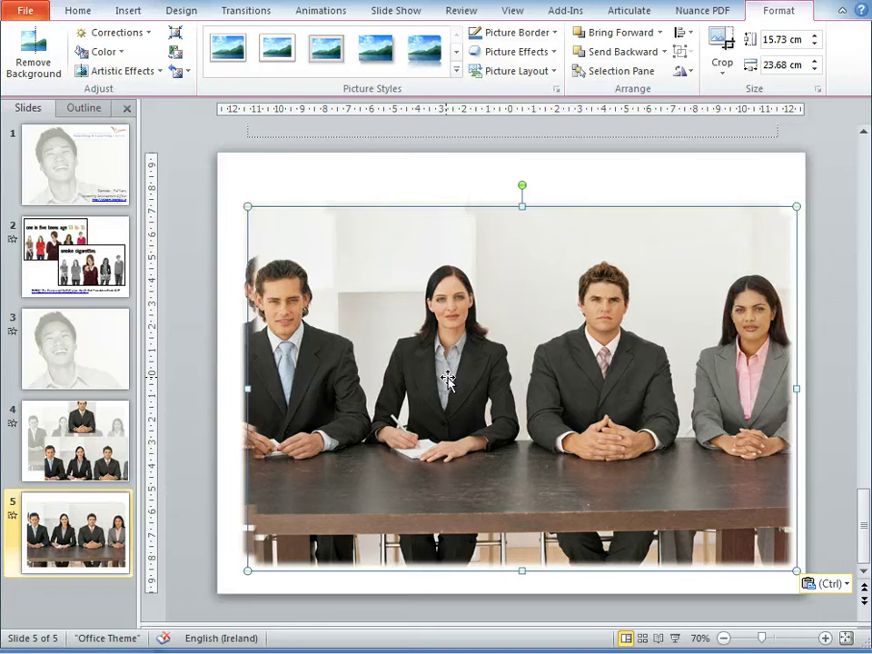
key("Up")
key("Left")
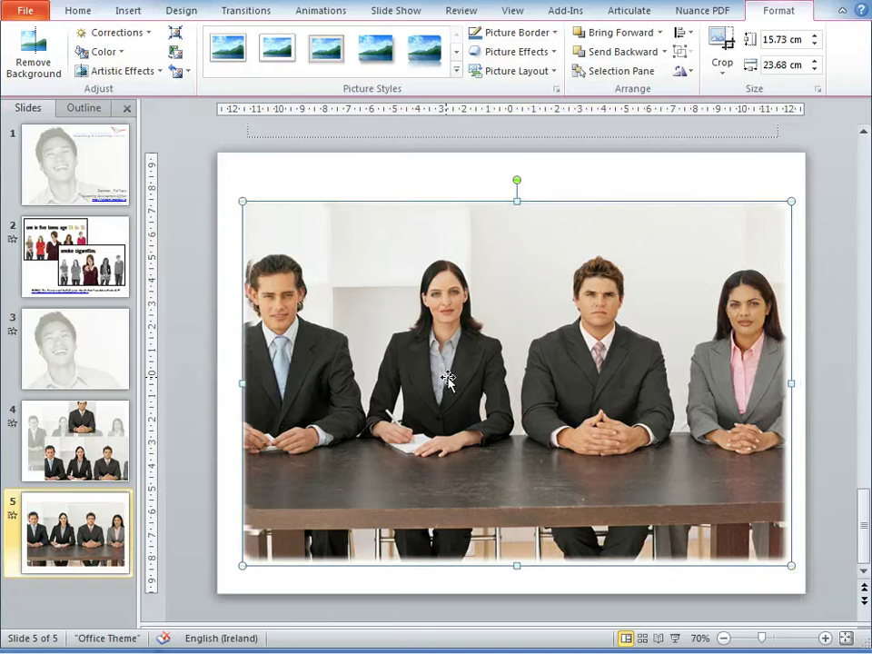
key("Up")
key("Left")
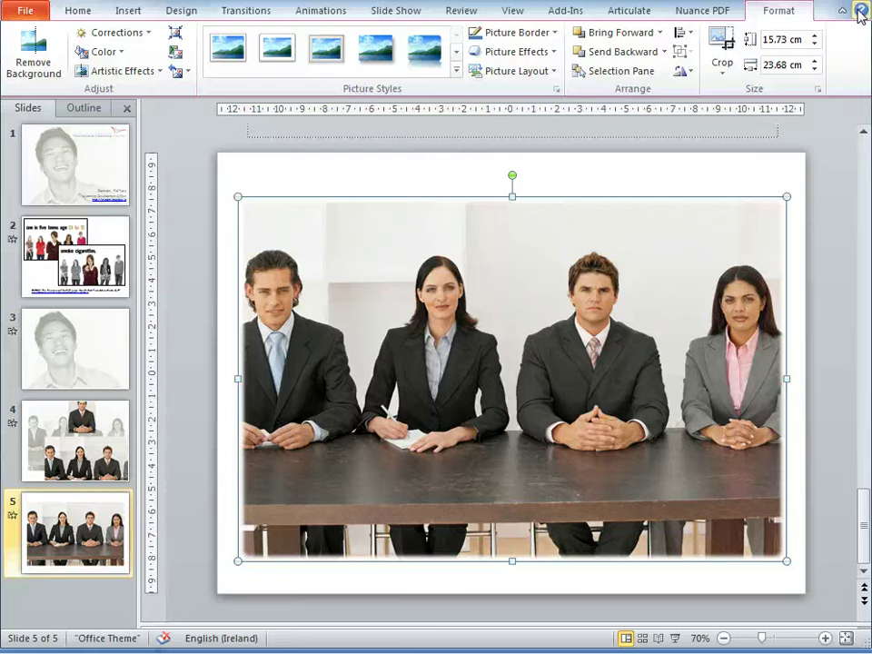
- Crop the top copy down to the dark-haired woman, trimming top, right, bottom and left
left_click(724, 71)
left_click(698, 98)
left_click_drag(512, 200, 512, 248)
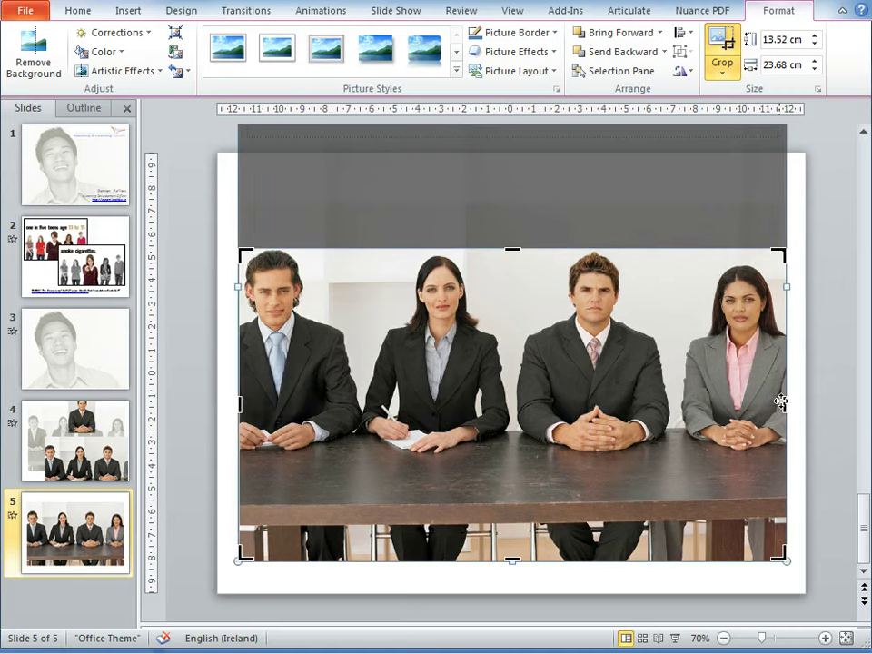
left_click_drag(786, 403, 508, 389)
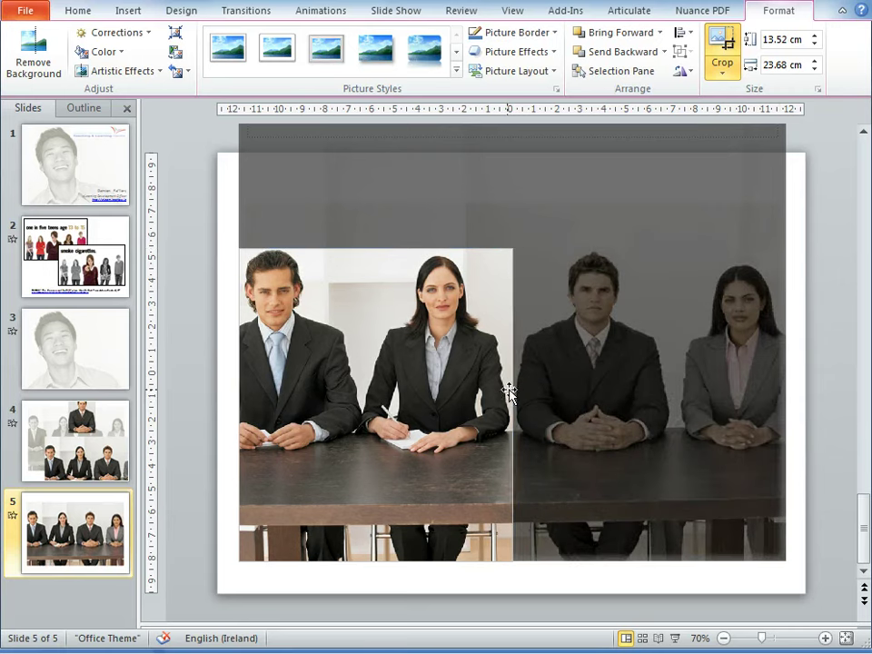
left_click_drag(375, 561, 375, 463)
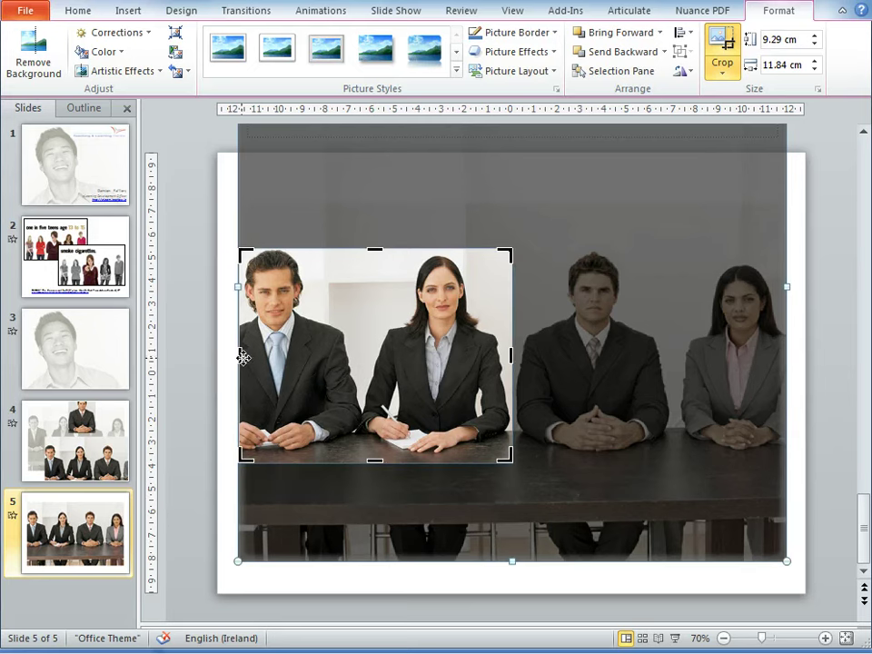
left_click_drag(239, 356, 362, 360)
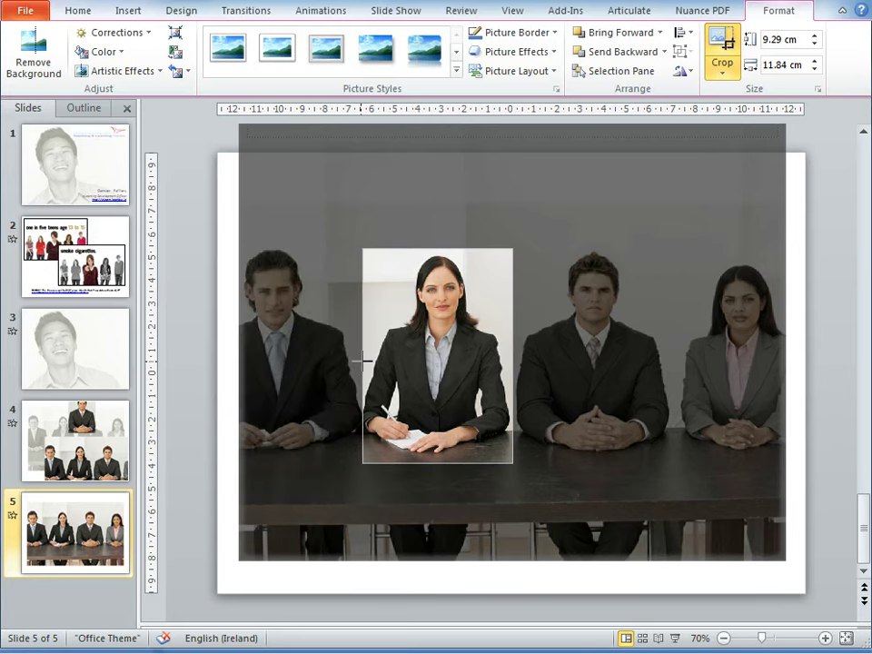
left_click_drag(361, 360, 363, 360)
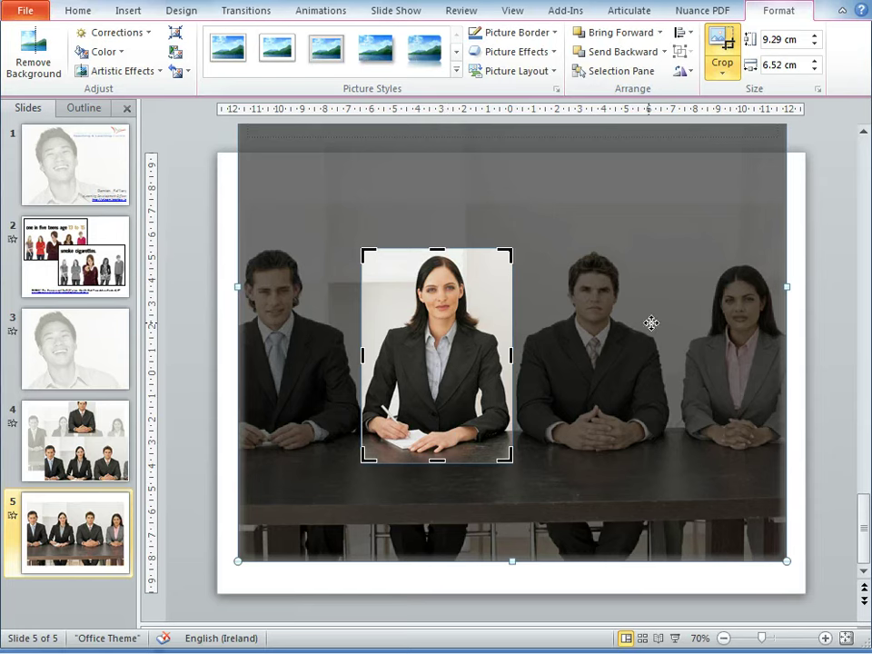
- Finish the crop and preview shadowed picture styles on the woman's cropped copy
left_click(800, 327)
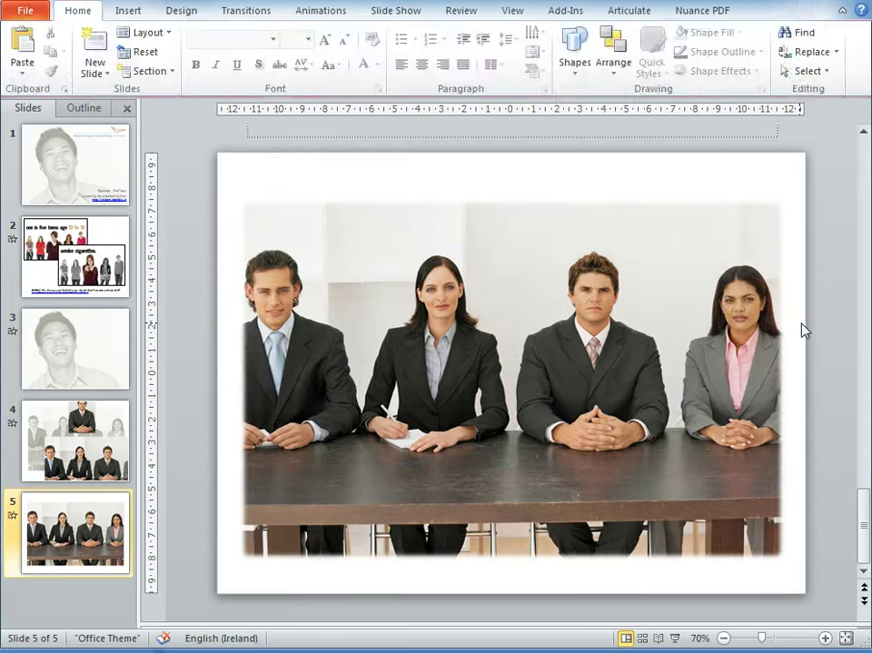
left_click(468, 322)
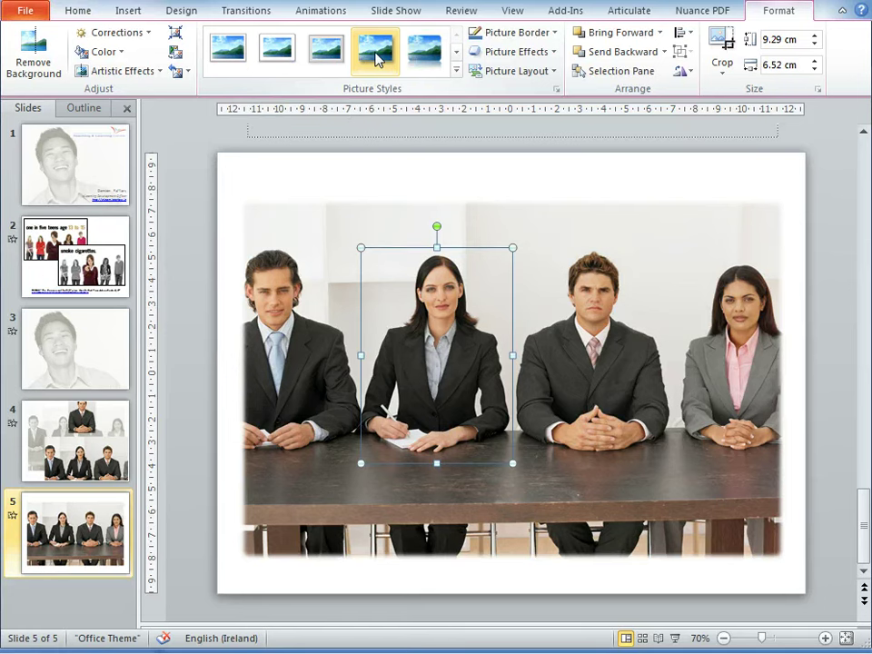
left_click(378, 56)
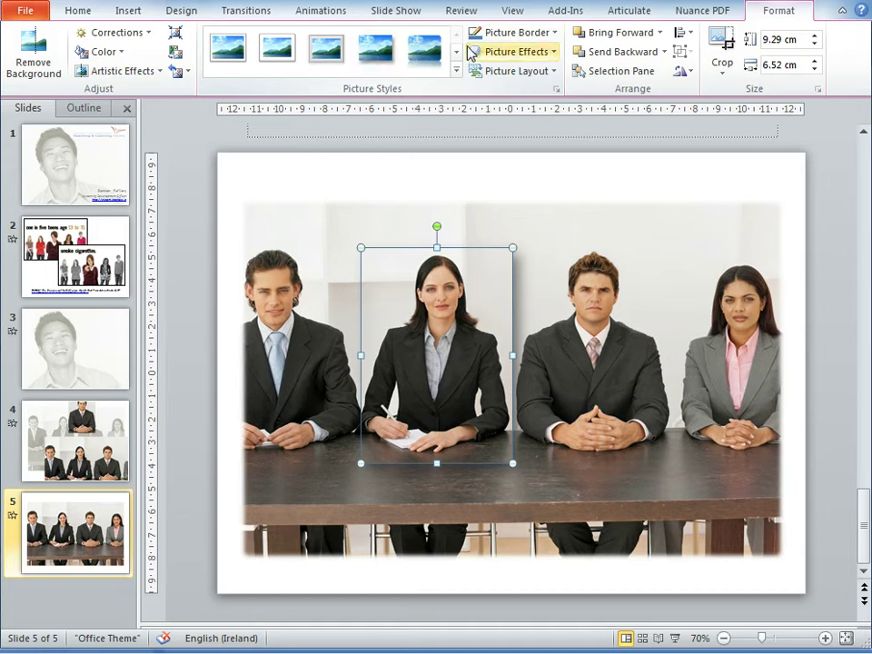
left_click(456, 51)
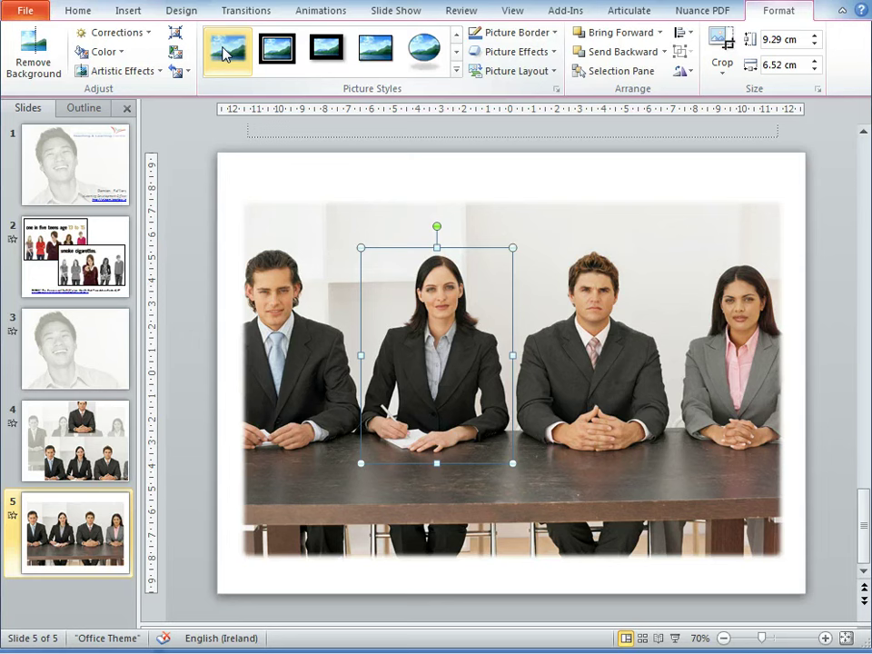
left_click(606, 364)
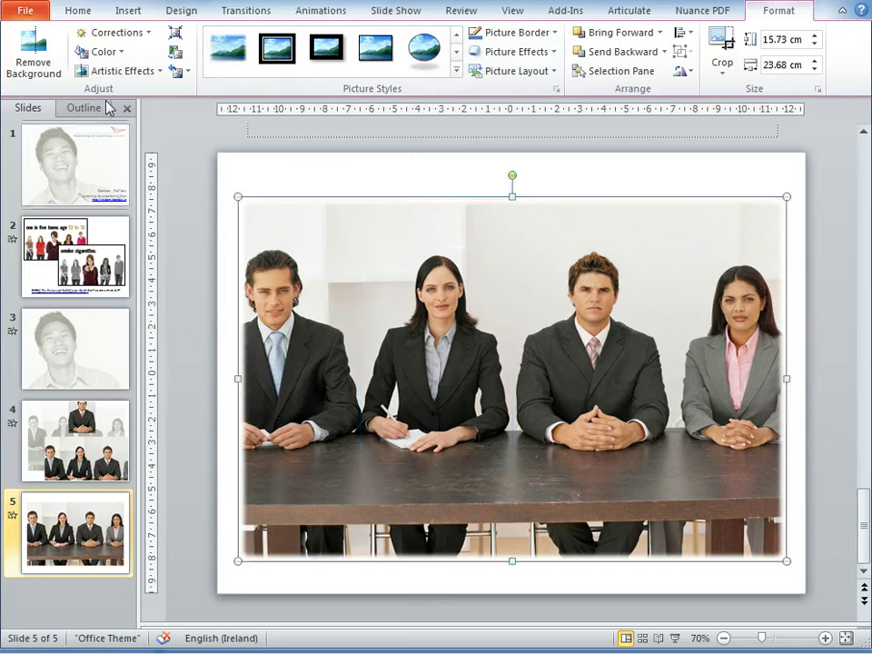
- Apply the Washout recolor preset to the full group photo underneath
left_click(100, 52)
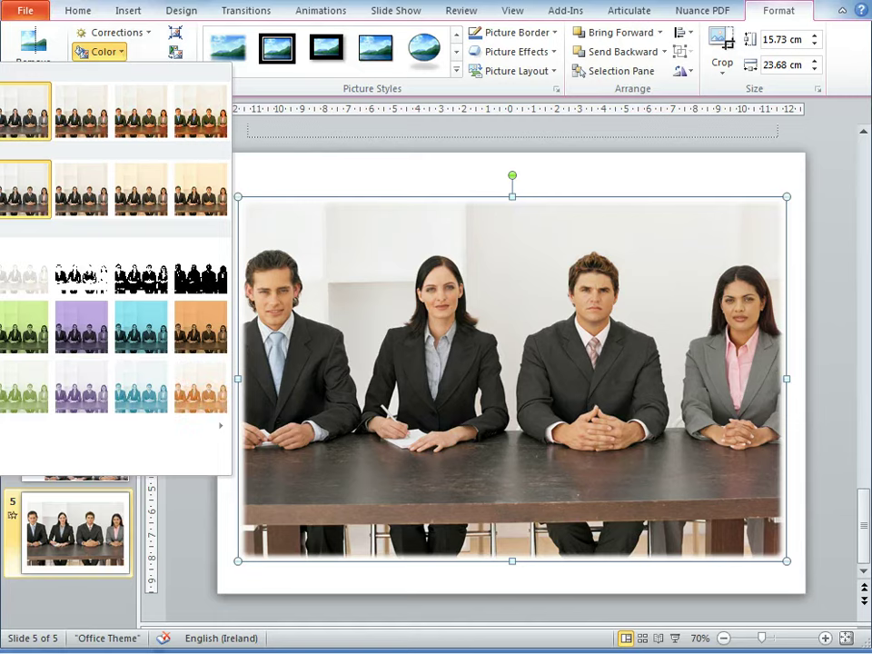
left_click(23, 275)
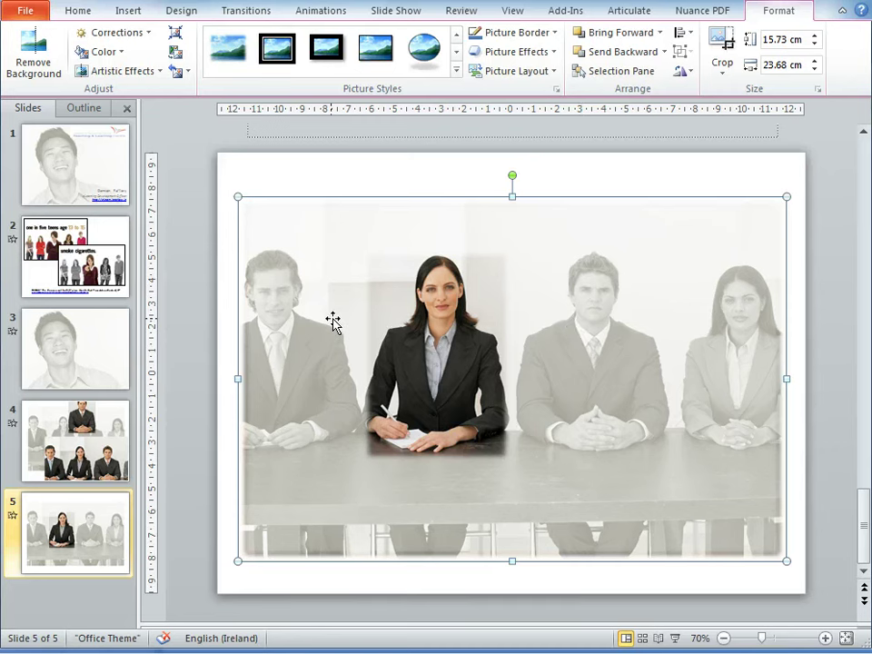
- Group the cropped woman picture with the washed-out group photo, then check the group's Send to Back options
left_click(454, 319, "shift")
right_click(317, 318)
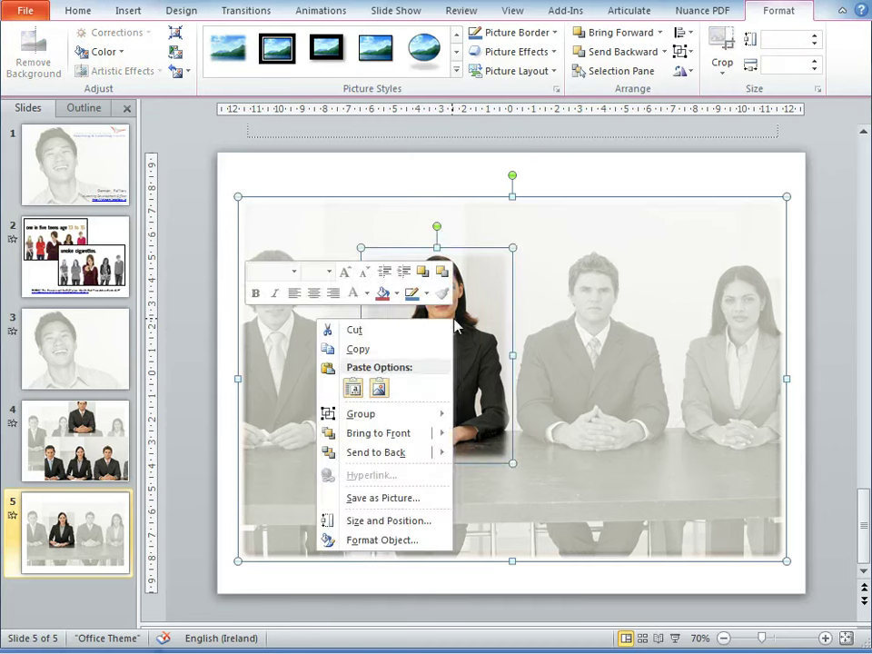
mouse_move(381, 413)
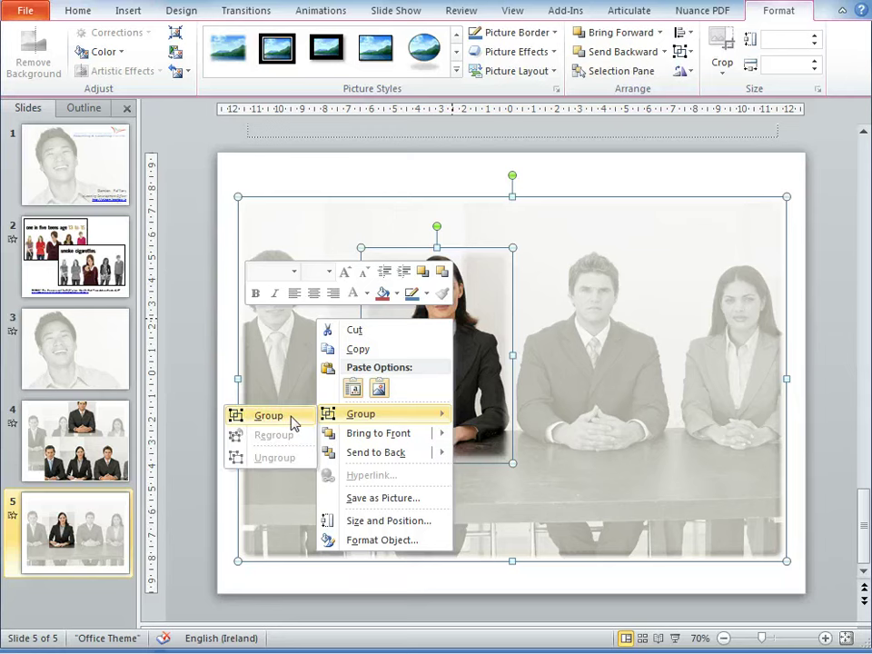
left_click(285, 415)
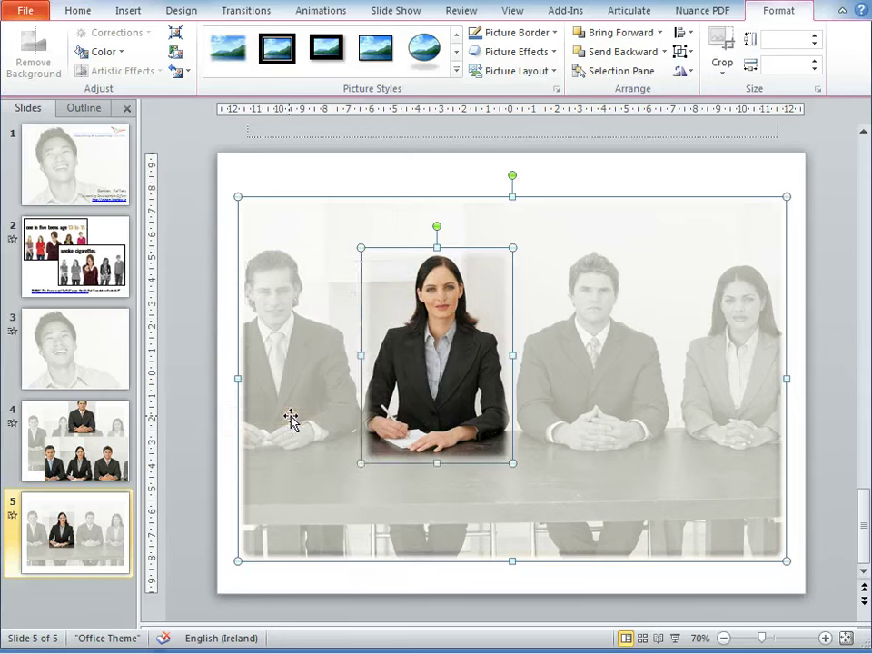
right_click(574, 372)
mouse_move(496, 507)
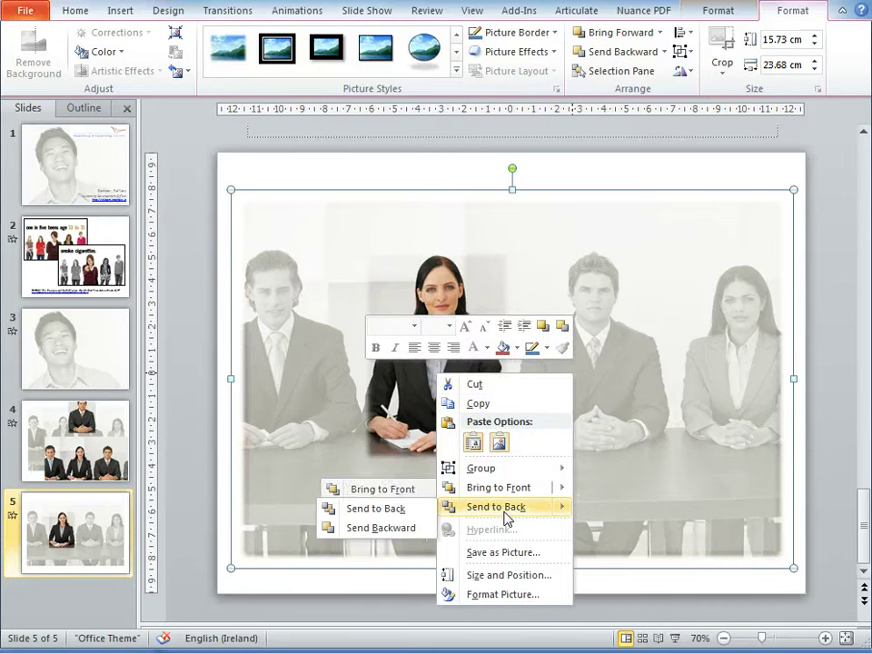
left_click(631, 342)
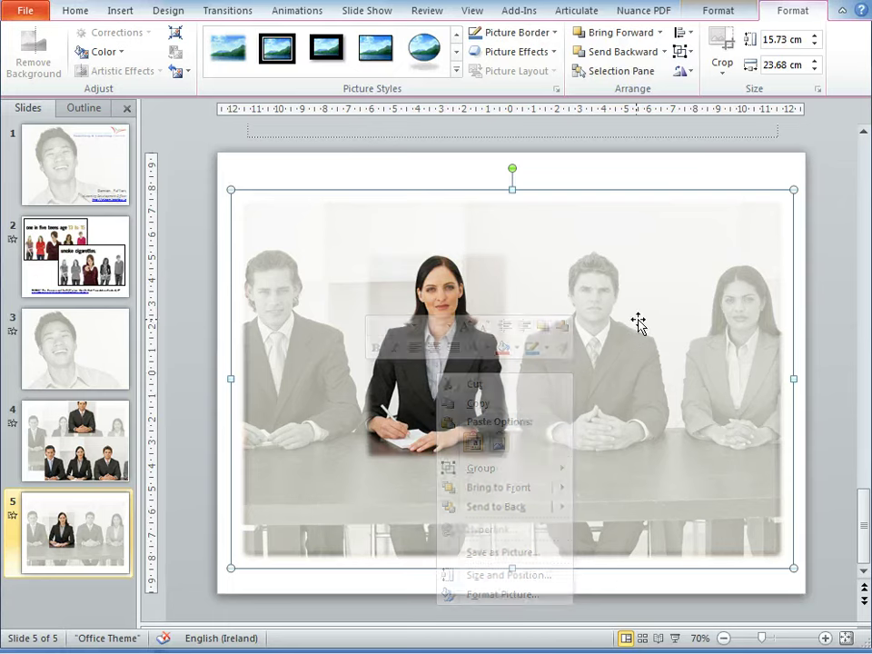
- Give the grouped picture a Fade entrance and preview slide 5's animations
left_click(293, 13)
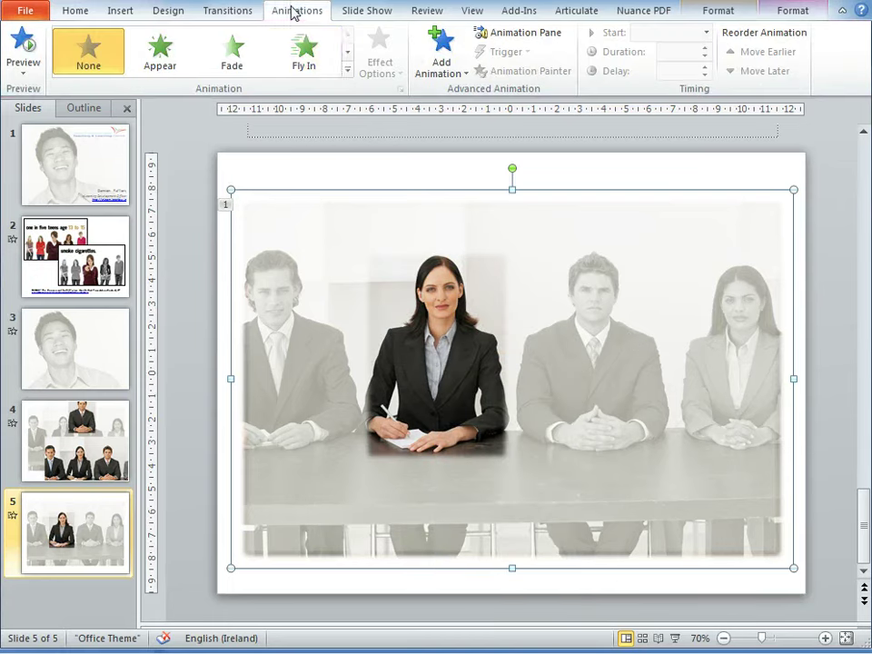
left_click(226, 67)
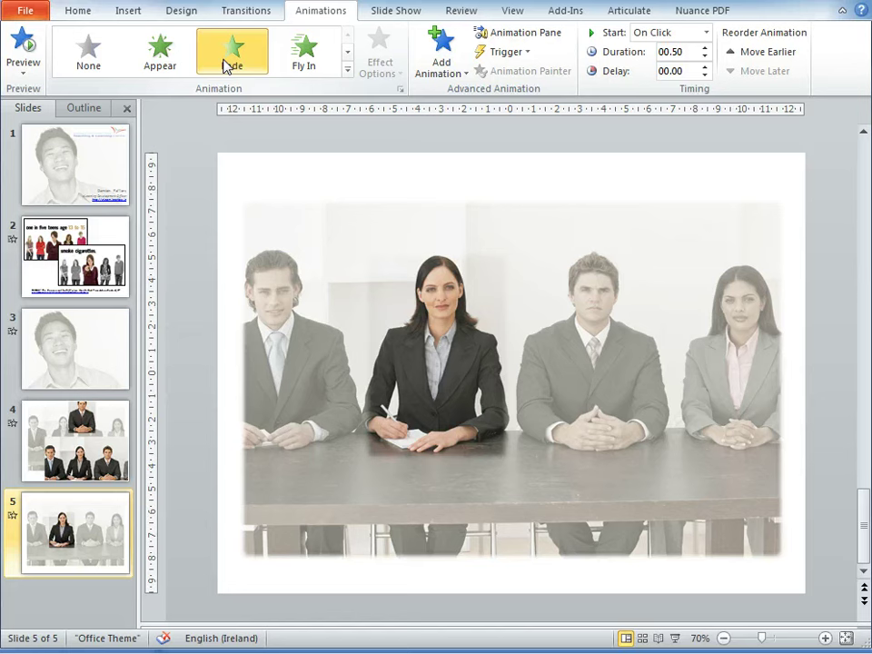
left_click(25, 67)
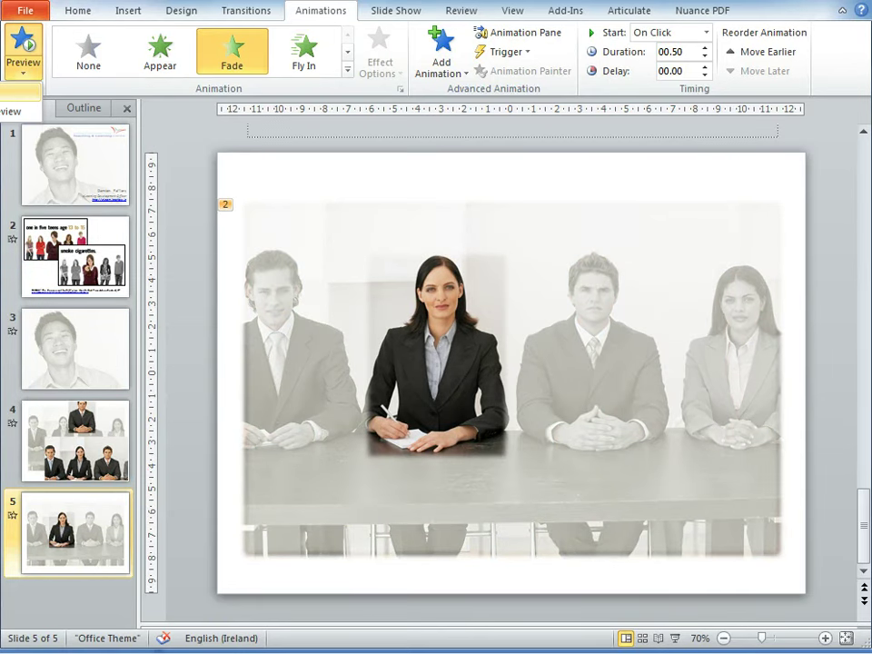
left_click(9, 100)
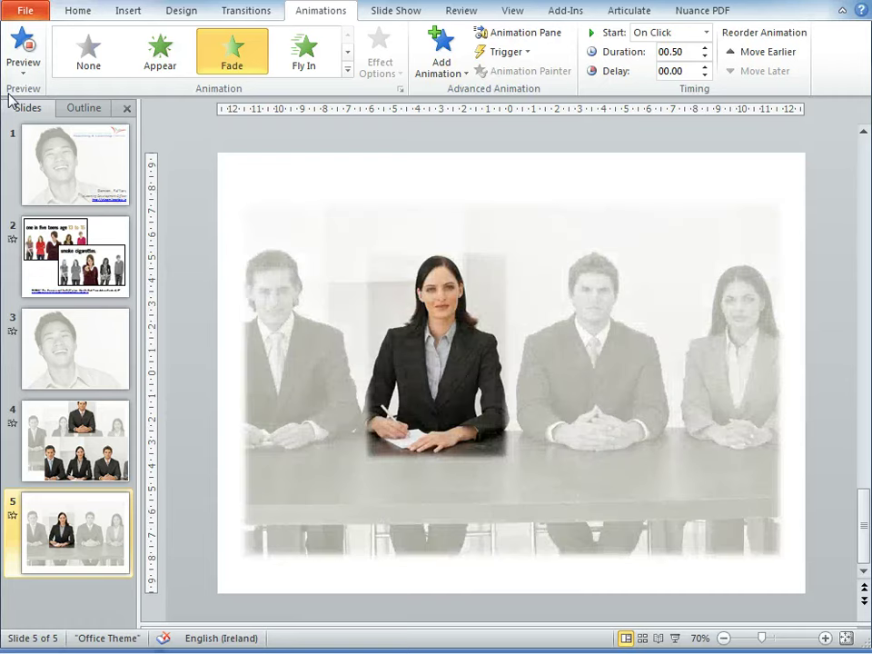